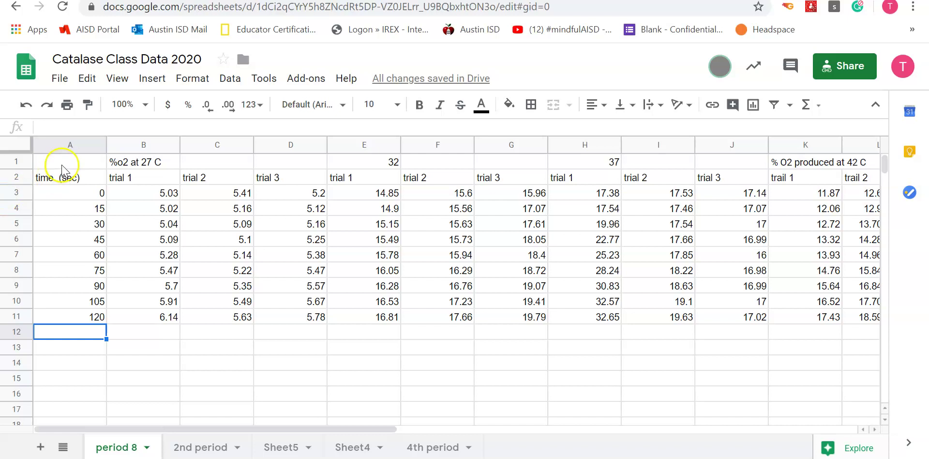
Step: Copy the catalase data range A1:P11 from the period 8 sheet and paste it into the untitled spreadsheet starting at cell A1
left_click_drag(62, 162, 451, 319)
key("ctrl+c")
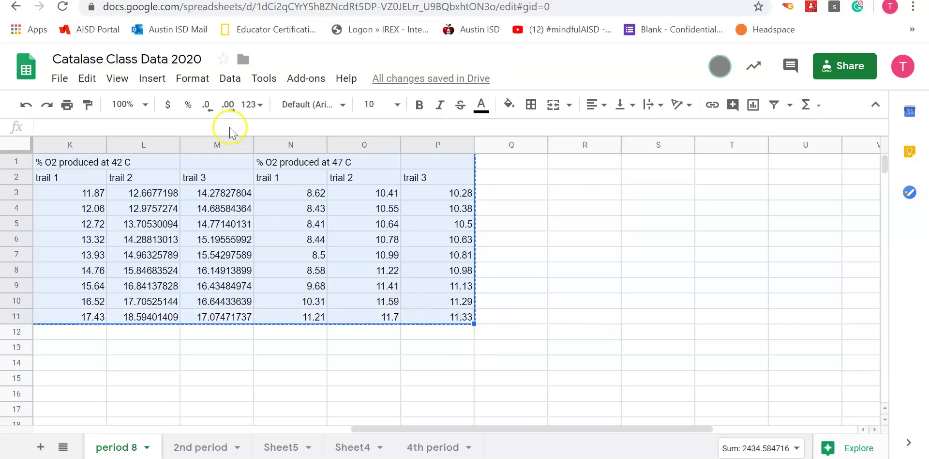
left_click(232, 1)
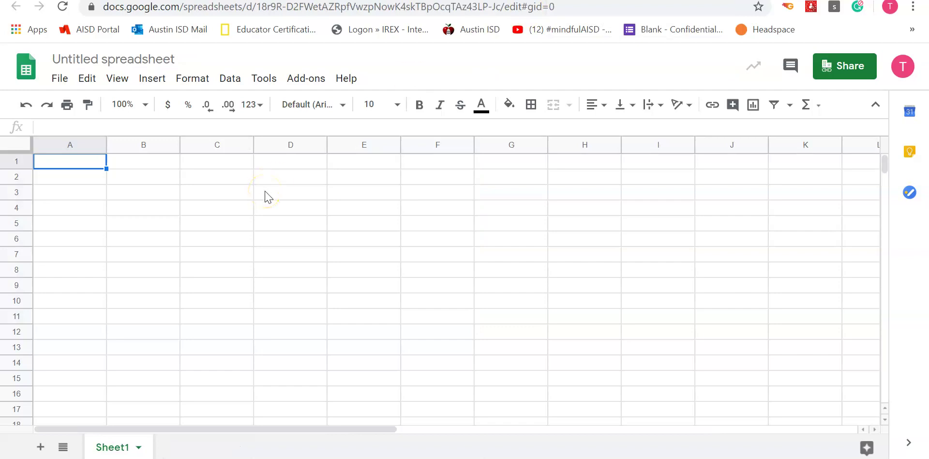
key("ctrl+v")
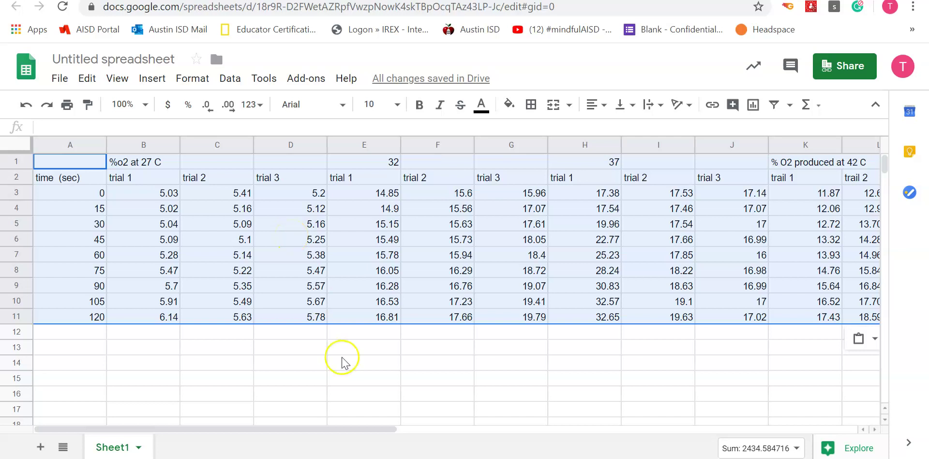
left_click(367, 353)
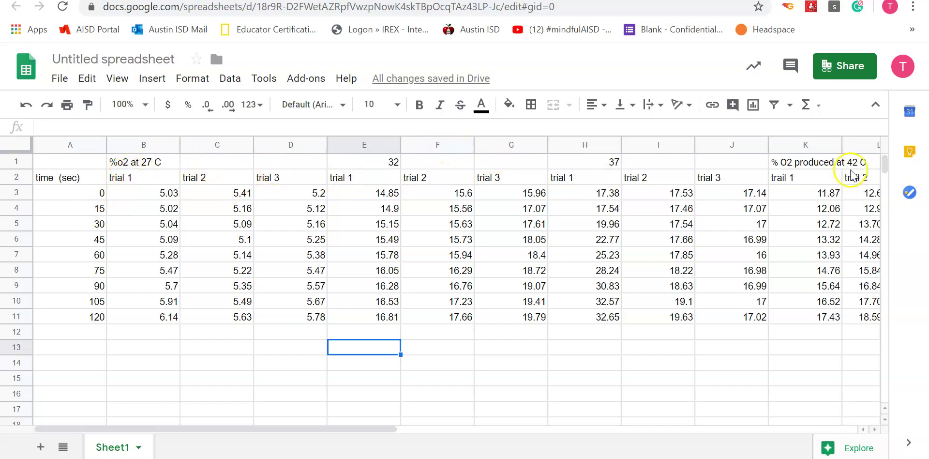
left_click(873, 428)
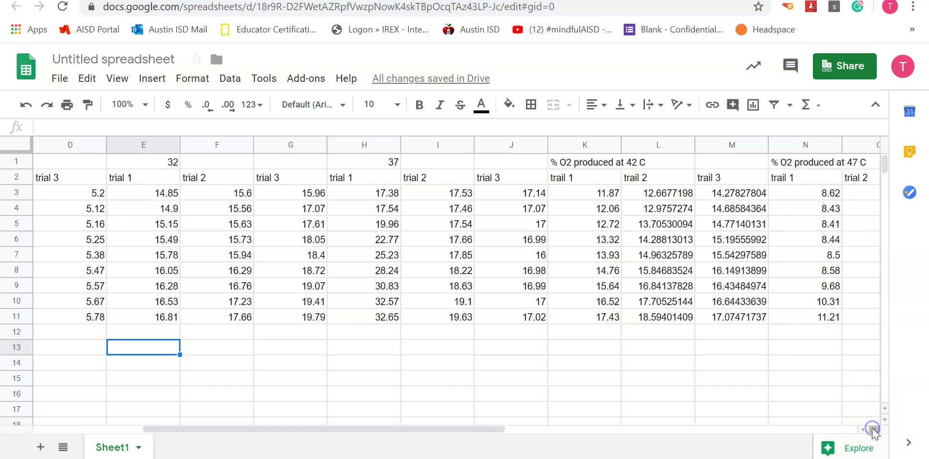
left_click(873, 429)
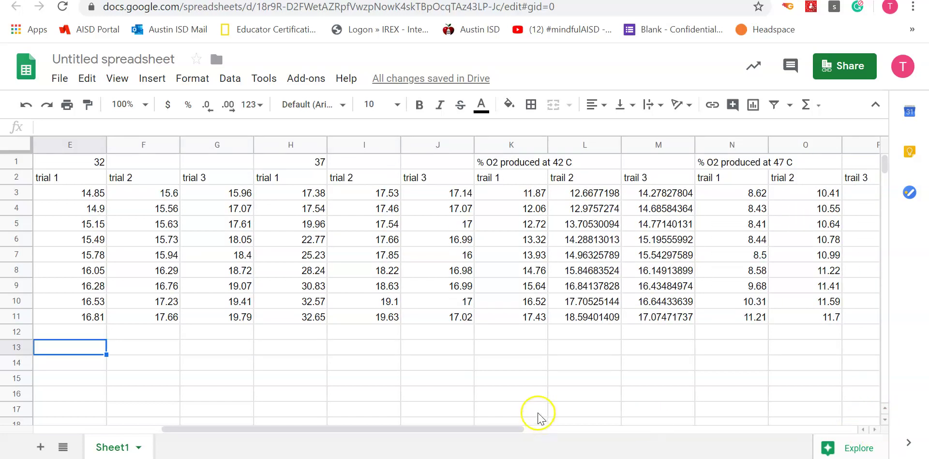
scroll(512, 379, "left", 4)
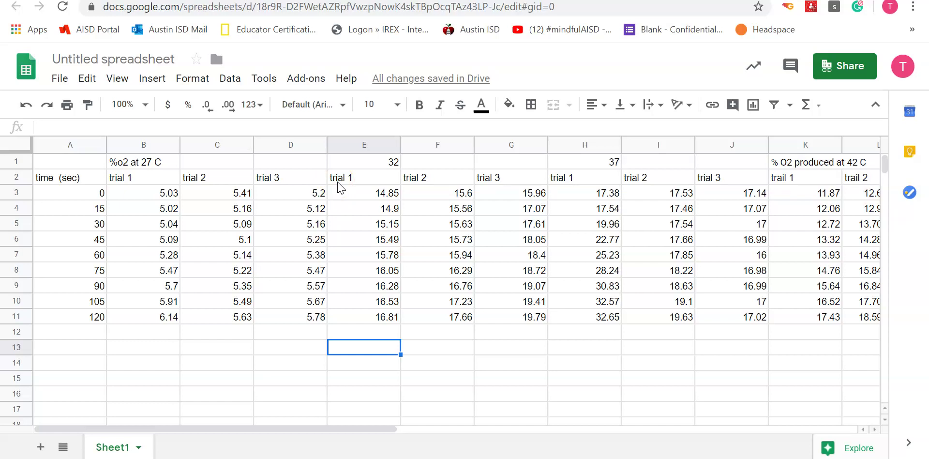
Step: Insert a column after the 27 C trial 3 column and enter the heading "mean 27C" in cell E2
left_click(308, 162)
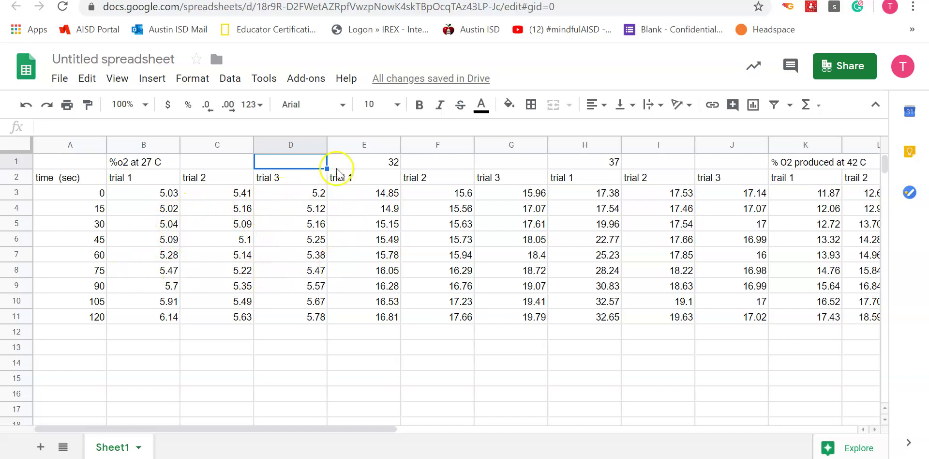
left_click(154, 81)
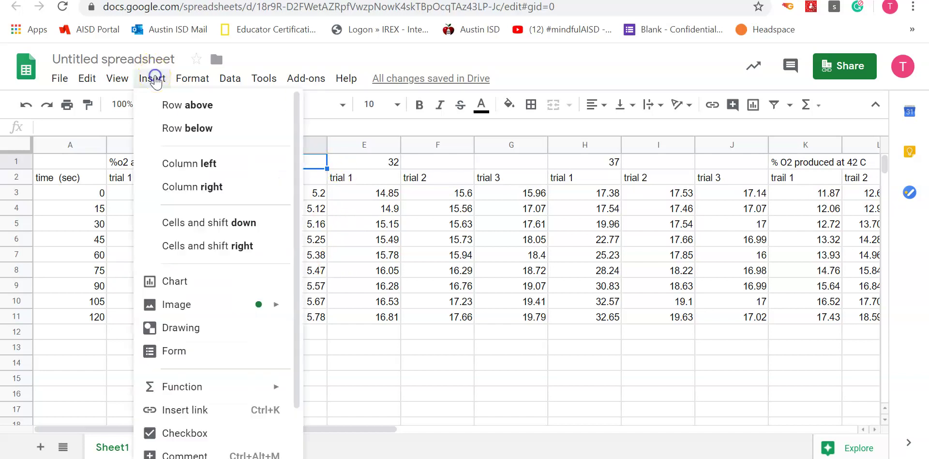
left_click(192, 188)
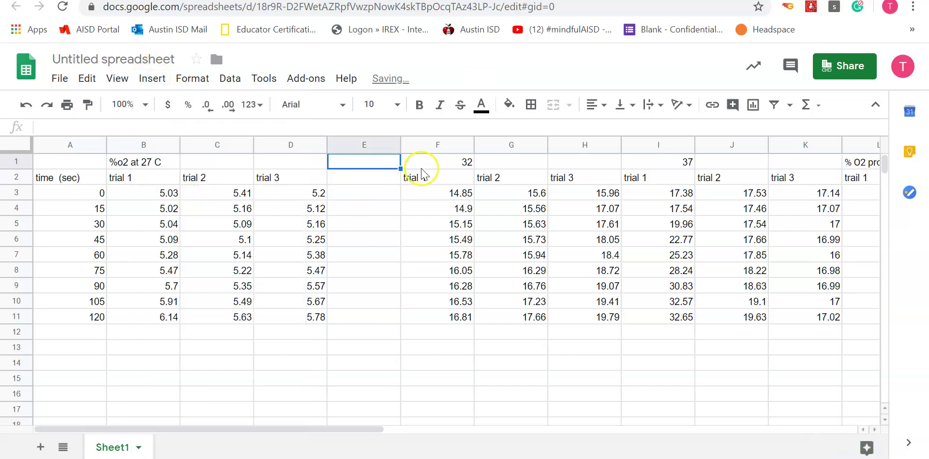
left_click(365, 182)
type("mean 27C")
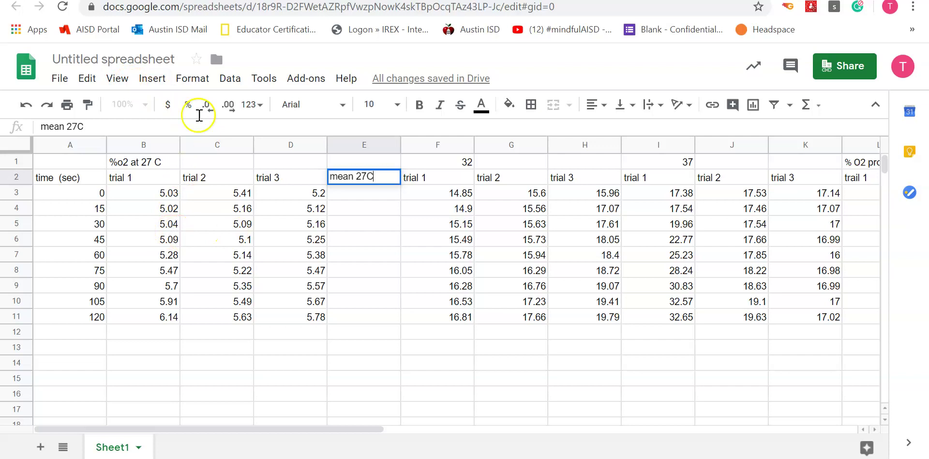
Step: Insert another column after the mean 27C column and enter the heading "standard deviation" in cell F2
left_click(150, 79)
left_click(152, 79)
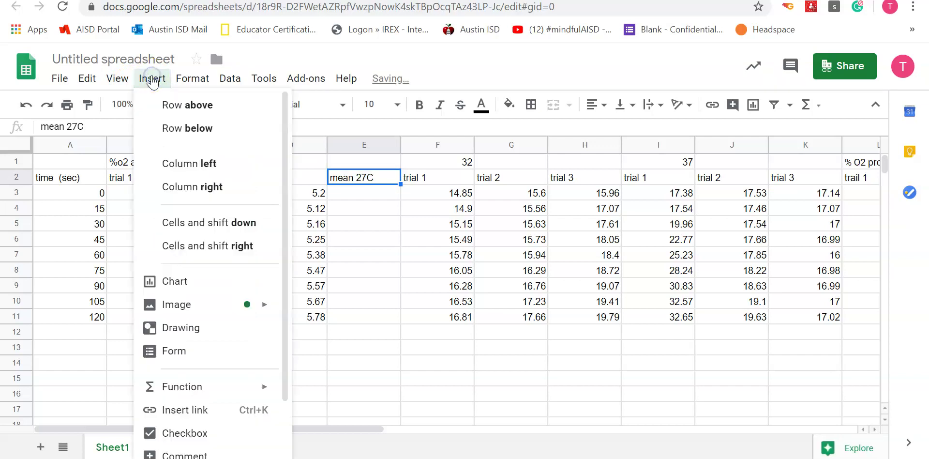
left_click(212, 188)
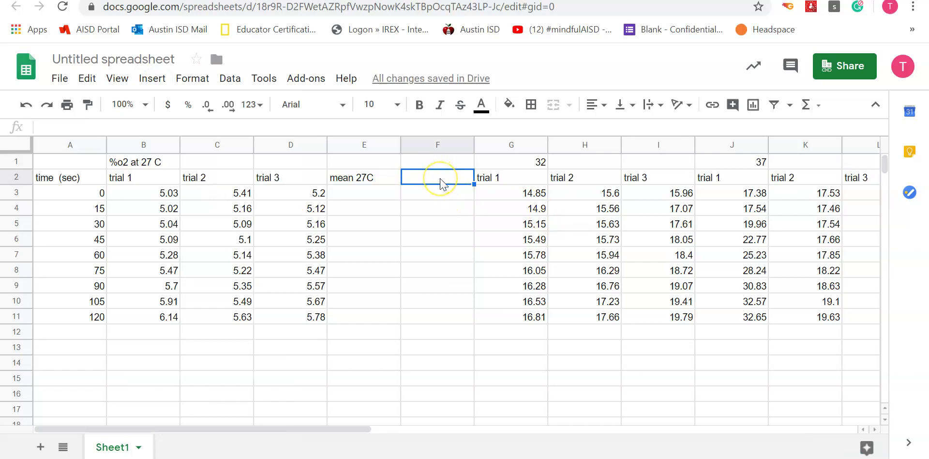
type("standard deviation")
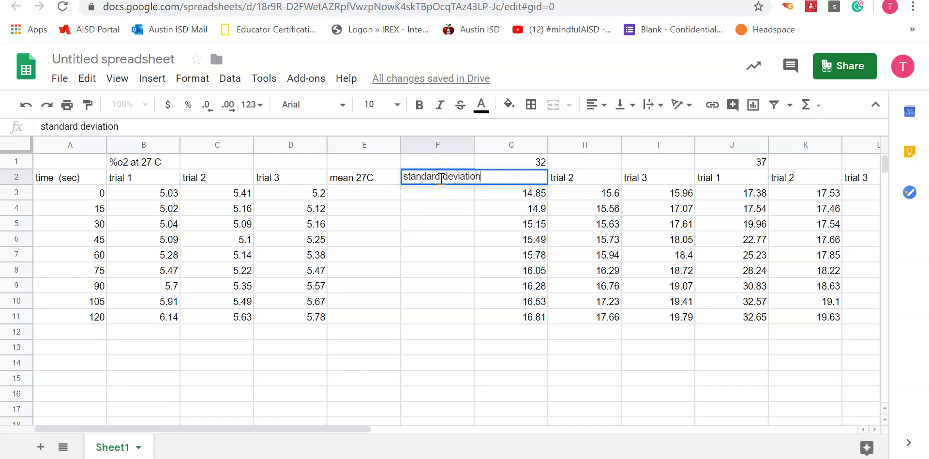
key("Return")
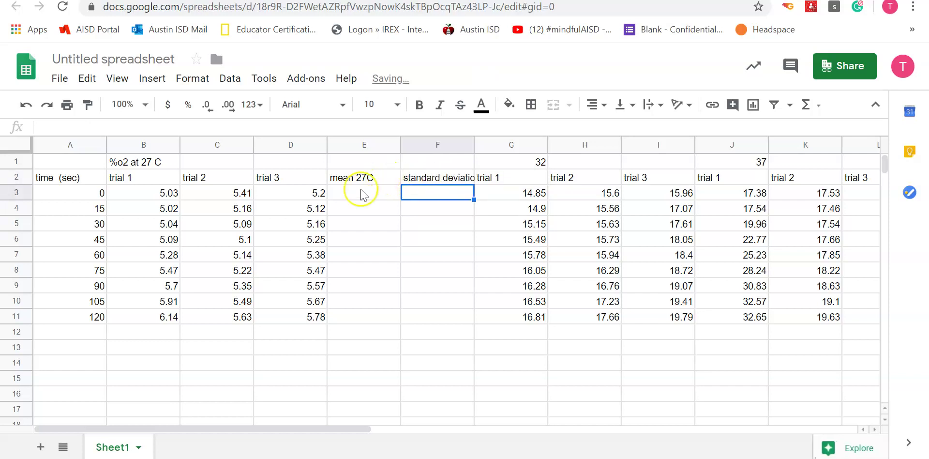
Step: Insert two empty columns directly after the trial 3 column of the 32-degree data
left_click(671, 194)
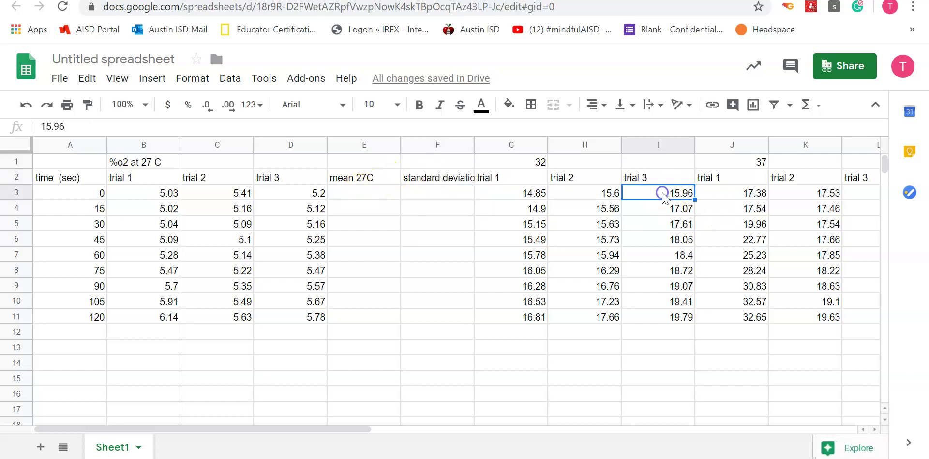
left_click(150, 78)
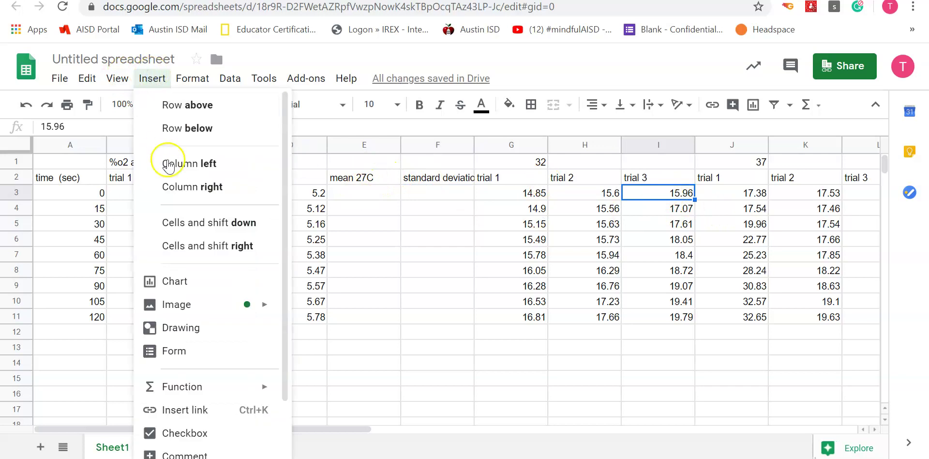
left_click(178, 195)
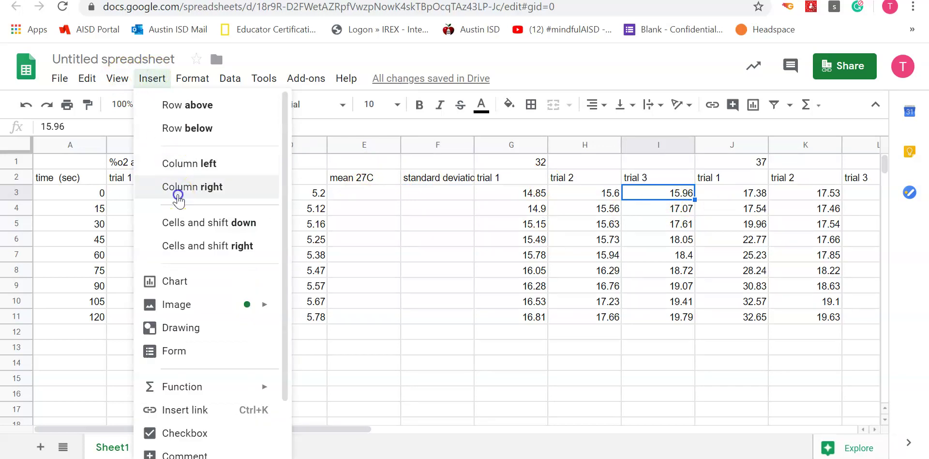
left_click(151, 79)
left_click(172, 199)
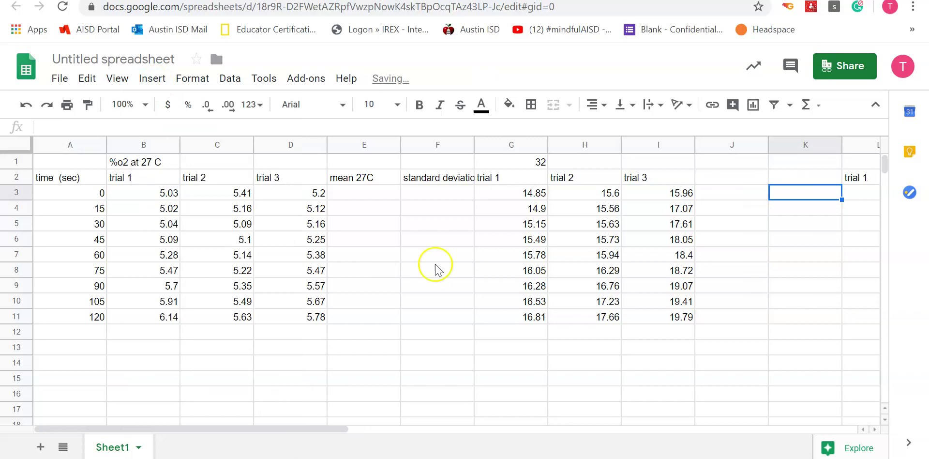
Step: Insert two empty columns directly after the trial 3 column of the 37-degree data
scroll(498, 278, "right", 5)
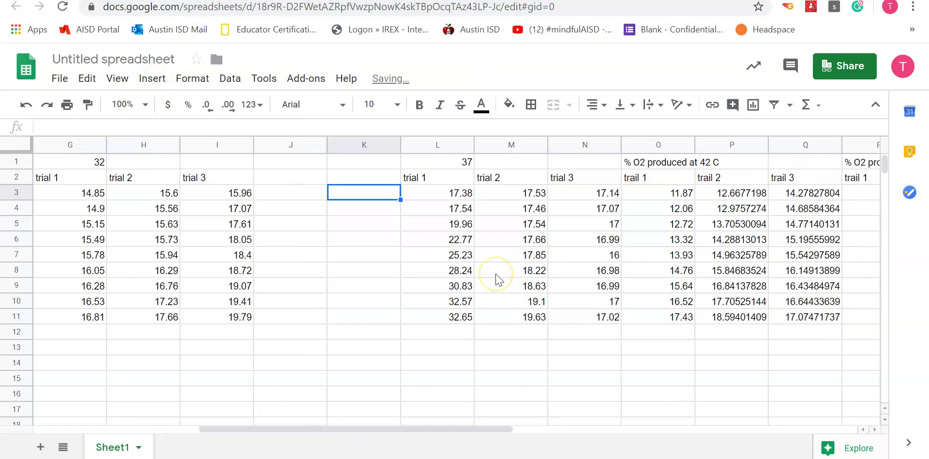
left_click(594, 193)
left_click(151, 78)
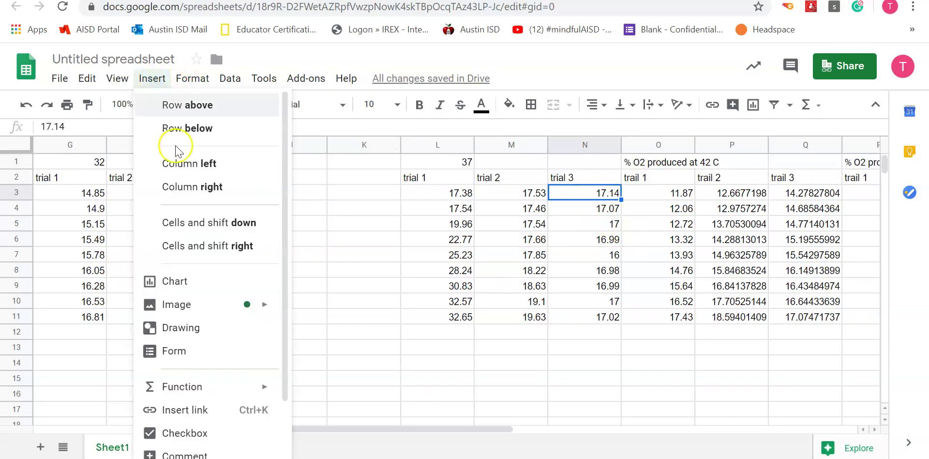
left_click(189, 193)
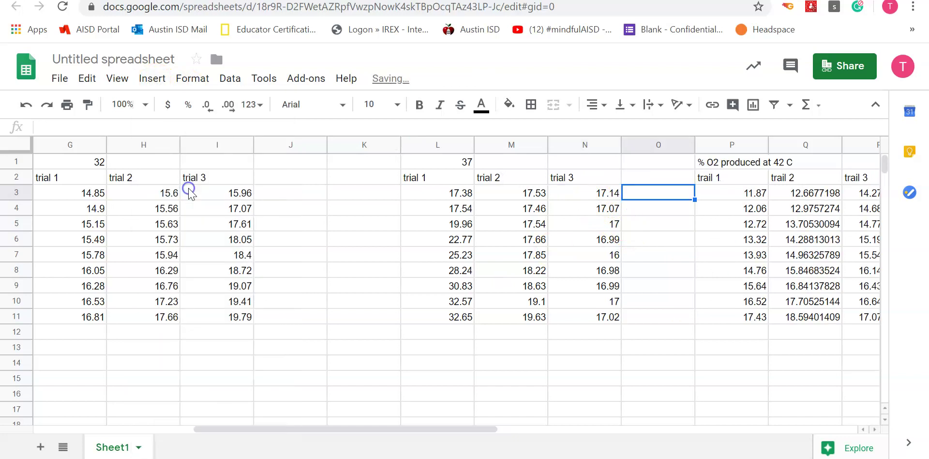
left_click(151, 77)
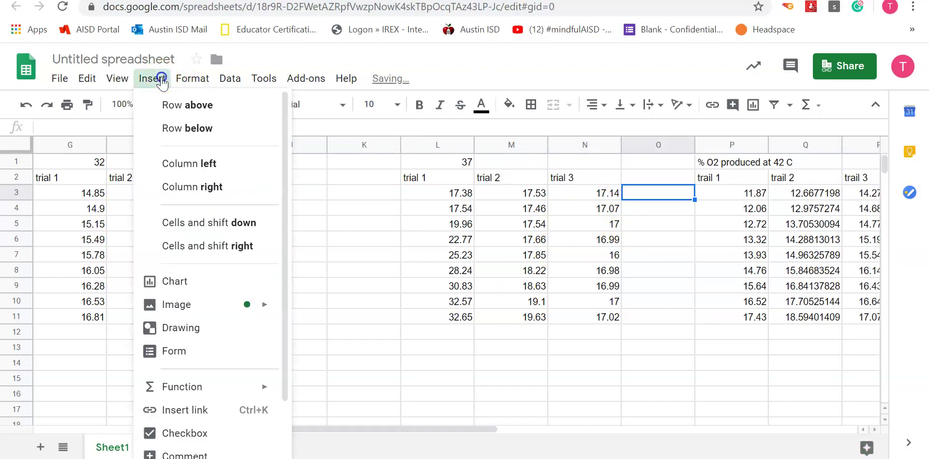
left_click(189, 188)
Step: Insert two empty columns directly after the trial 3 column of the 42 C data
scroll(575, 276, "right", 6)
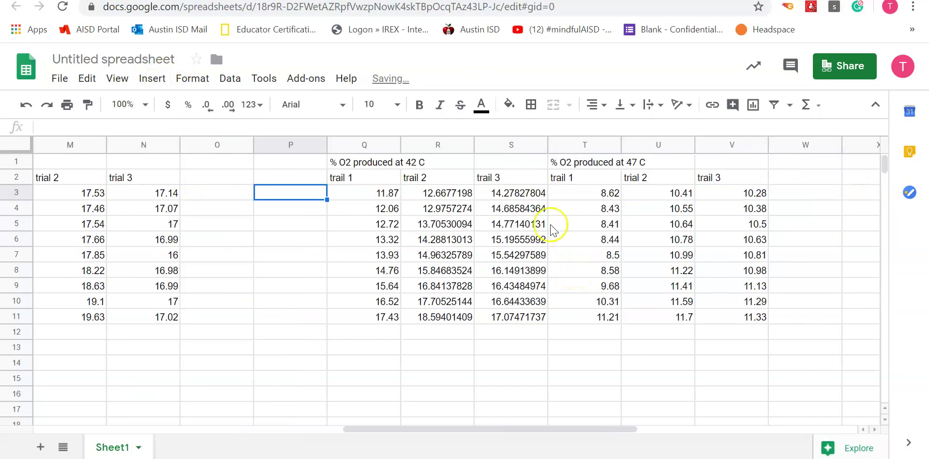
left_click(531, 193)
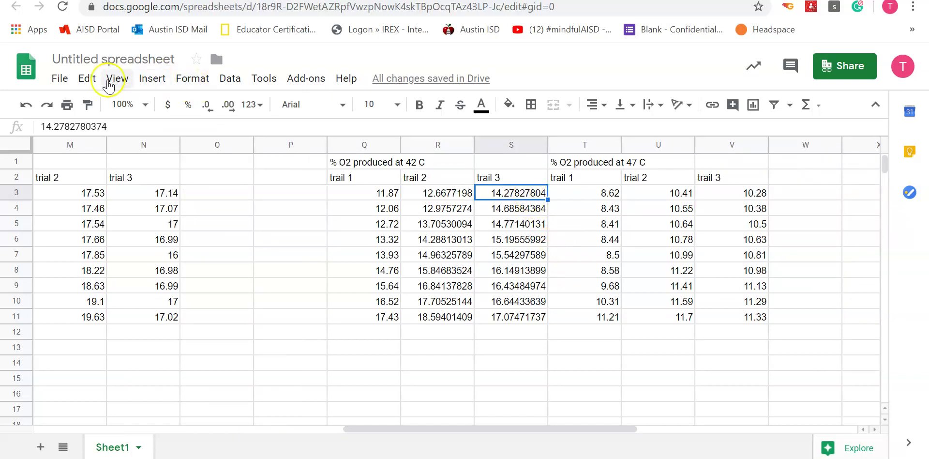
left_click(160, 80)
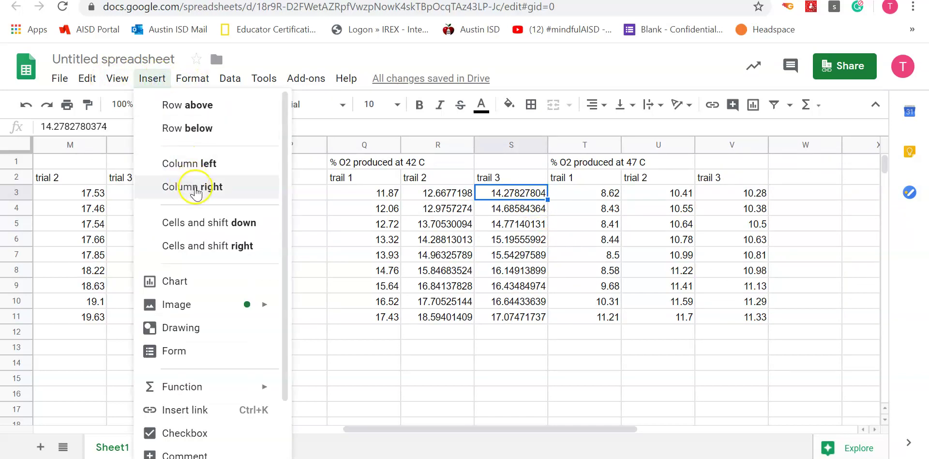
left_click(198, 187)
left_click(152, 79)
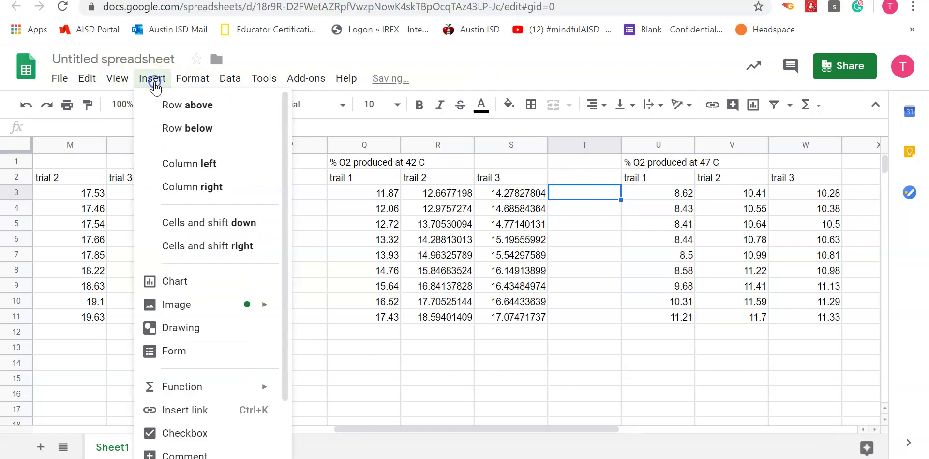
left_click(183, 203)
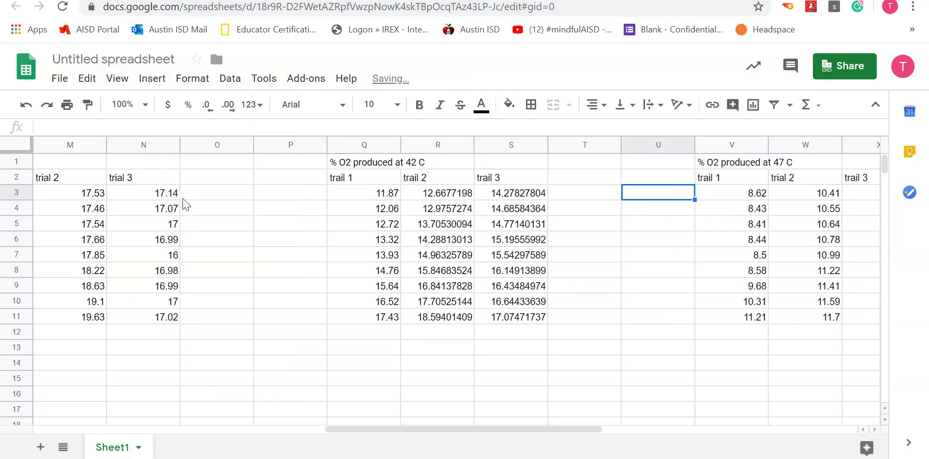
left_click(151, 81)
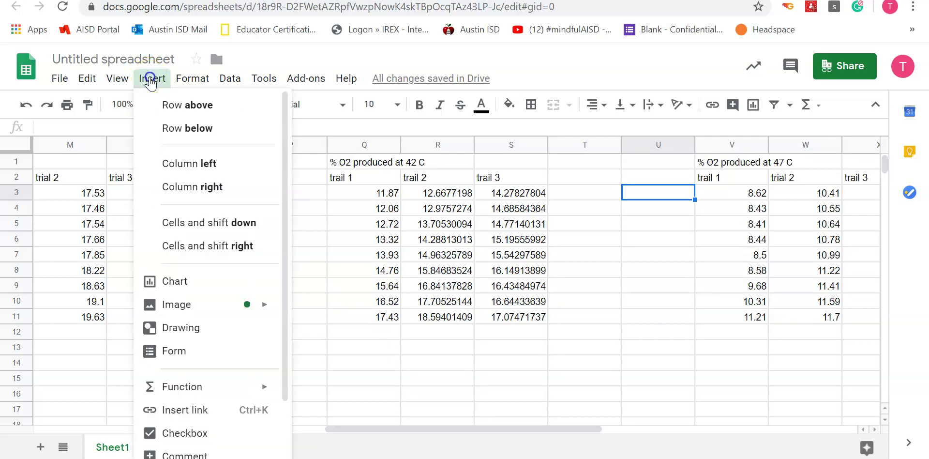
scroll(614, 266, "right", 4)
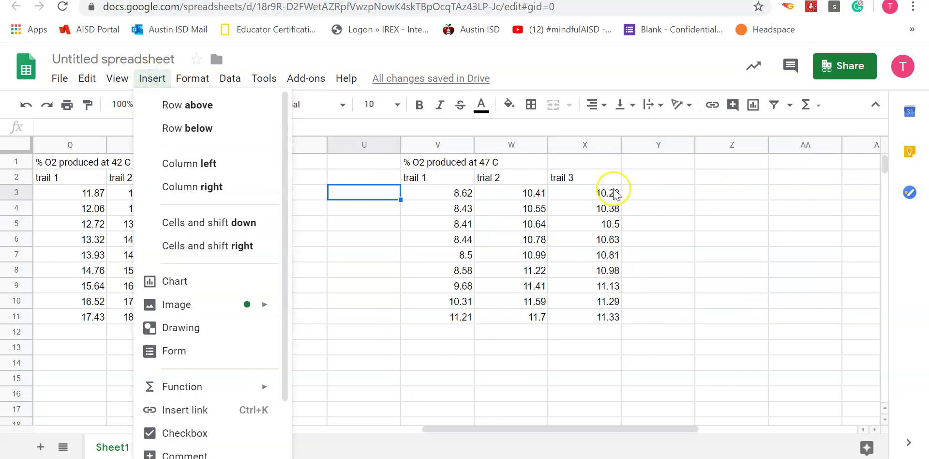
left_click(658, 180)
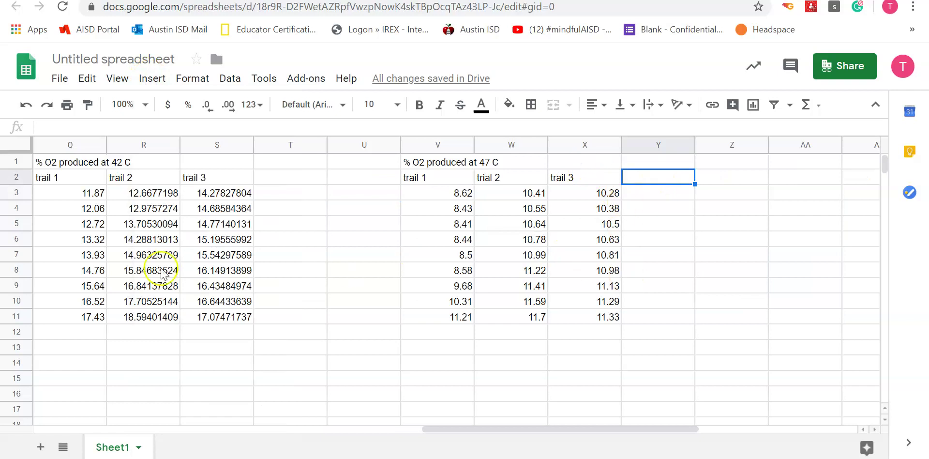
scroll(307, 285, "left", 8)
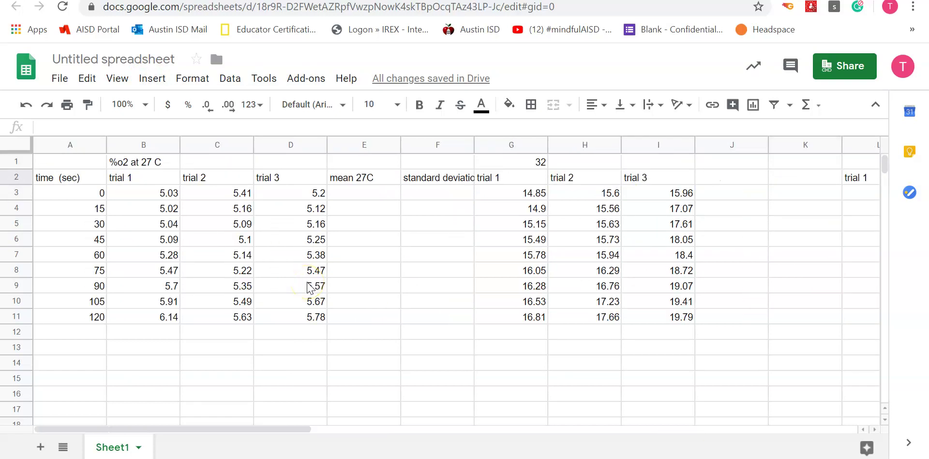
Step: Try to calculate the mean of the three 27C trials at 0 seconds in cell E3 with AVERAGE over B3:D3
left_click(364, 195)
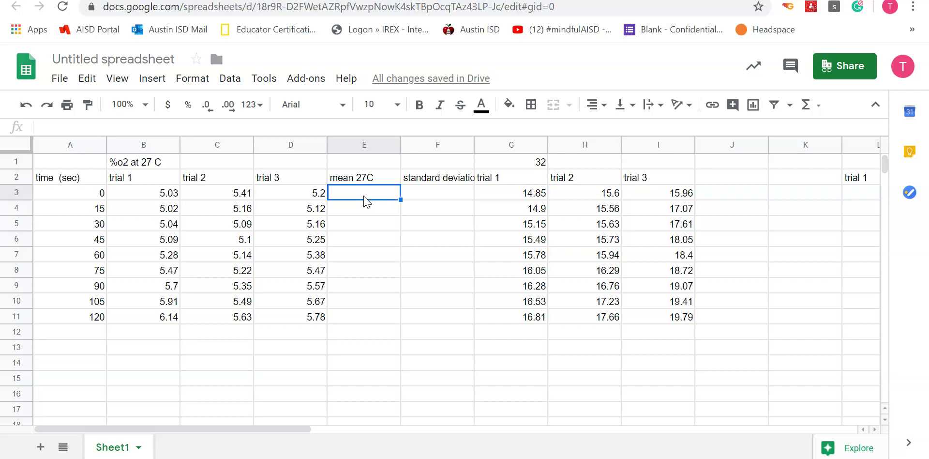
type("=")
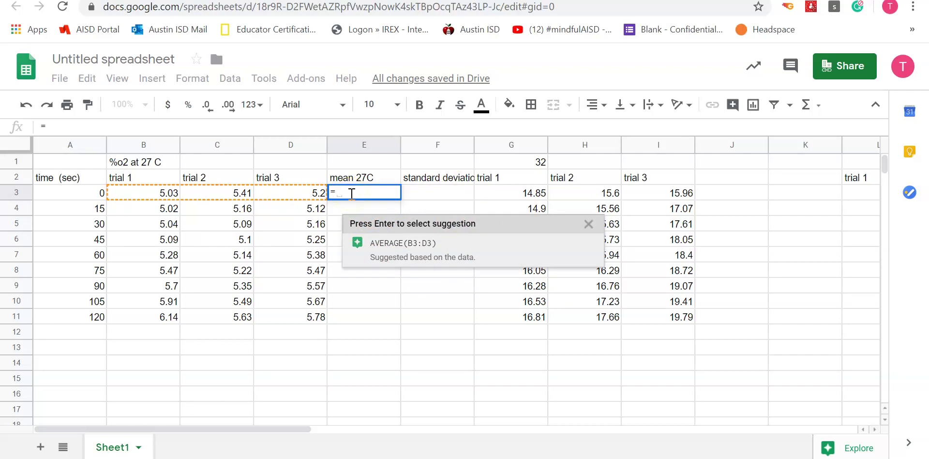
type("av")
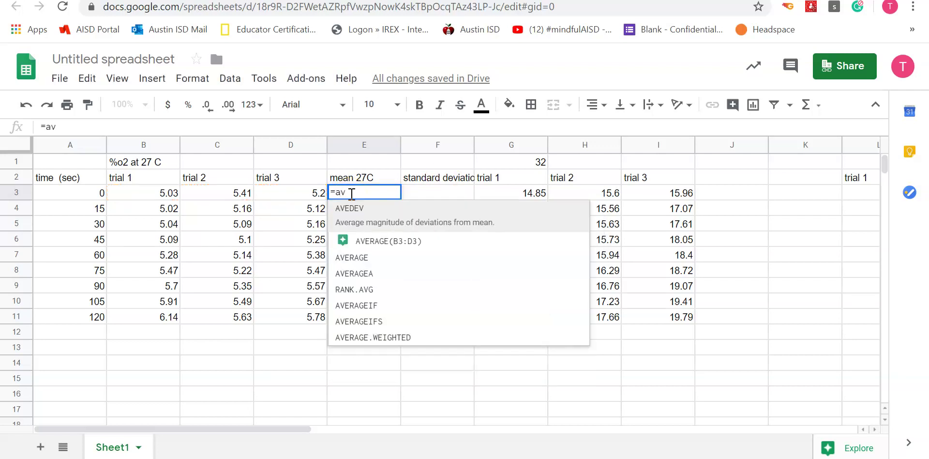
left_click(363, 257)
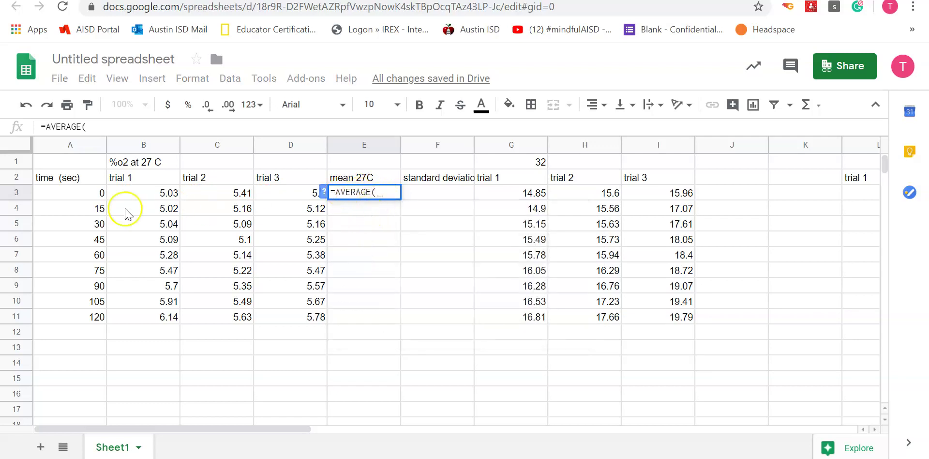
left_click_drag(117, 197, 304, 197)
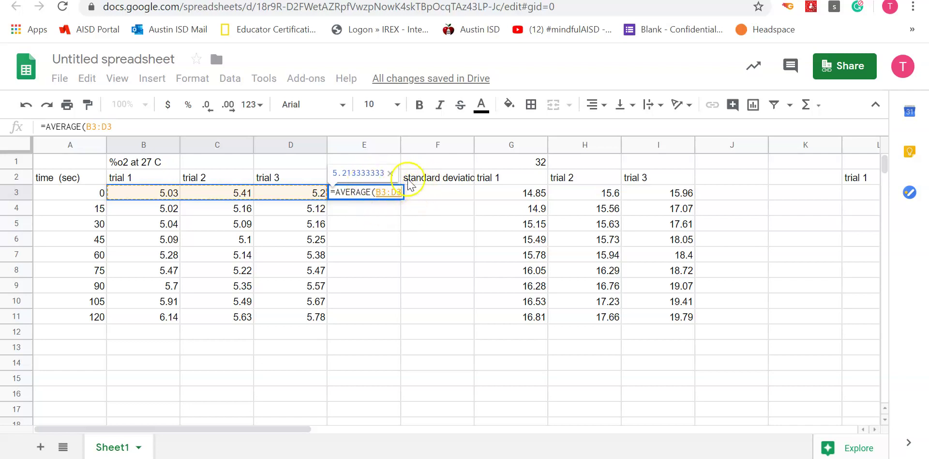
key("Return")
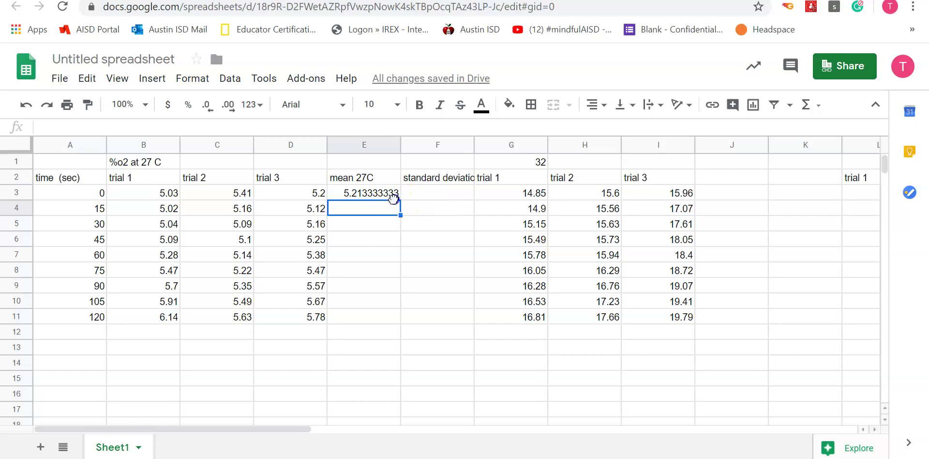
left_click_drag(394, 197, 395, 195)
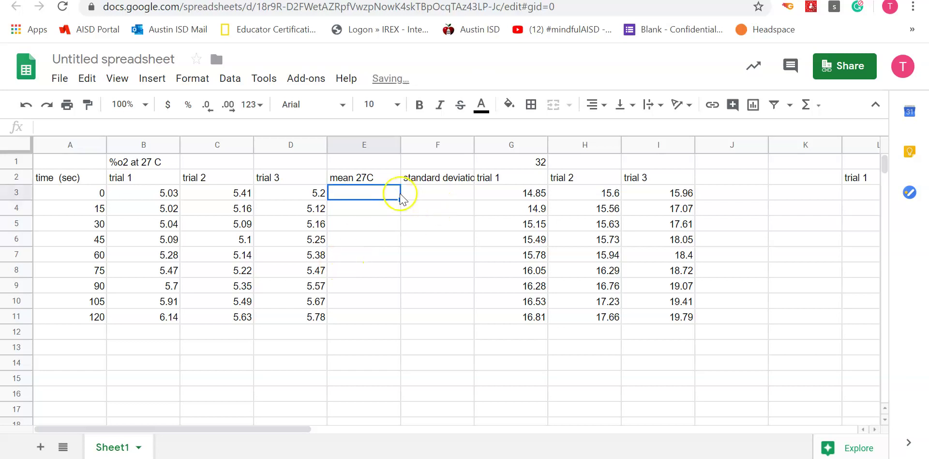
Step: Enter the suggested formula =AVERAGE(B3:D3) in cell E3 for the 27C mean at 0 seconds
left_click(371, 207)
left_click(372, 196)
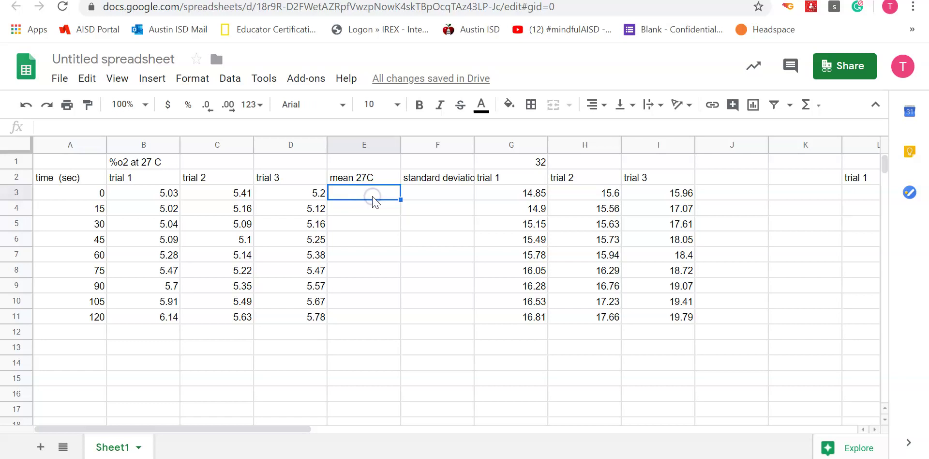
type("=")
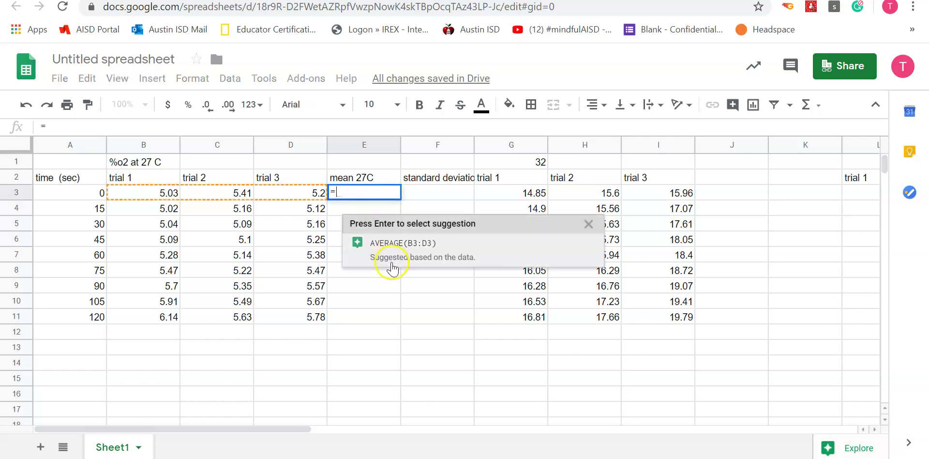
left_click(385, 249)
key("Return")
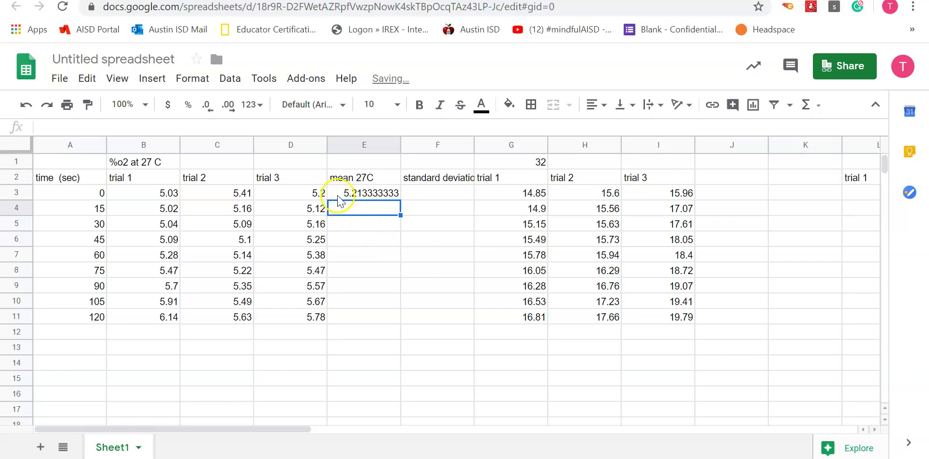
Step: Fill the AVERAGE formula from E3 down through E11 and check the row references in E4 and E5
left_click(385, 194)
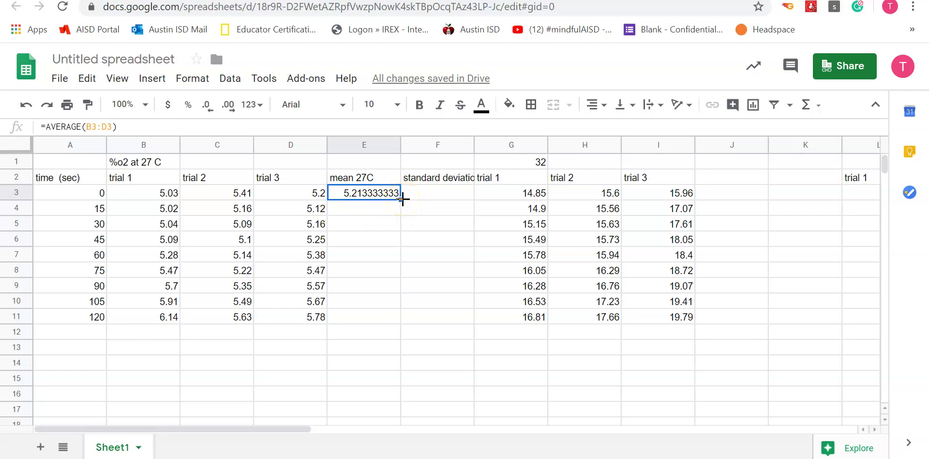
left_click_drag(402, 198, 404, 321)
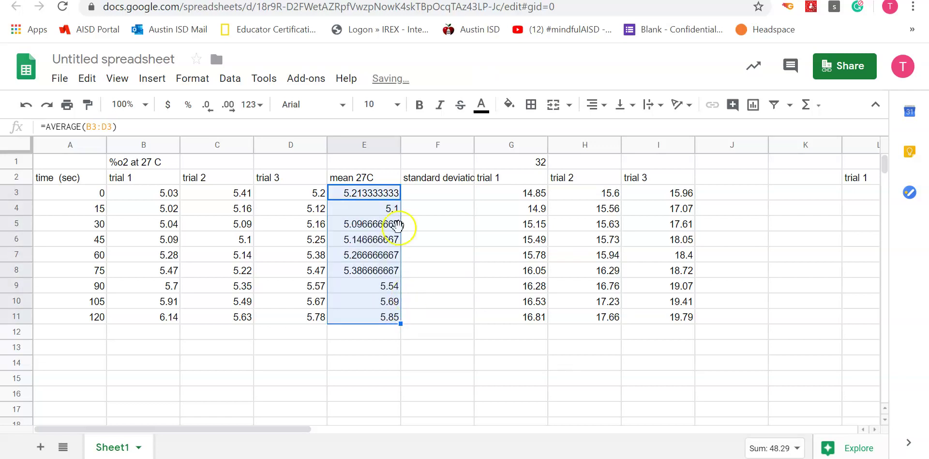
left_click(364, 209)
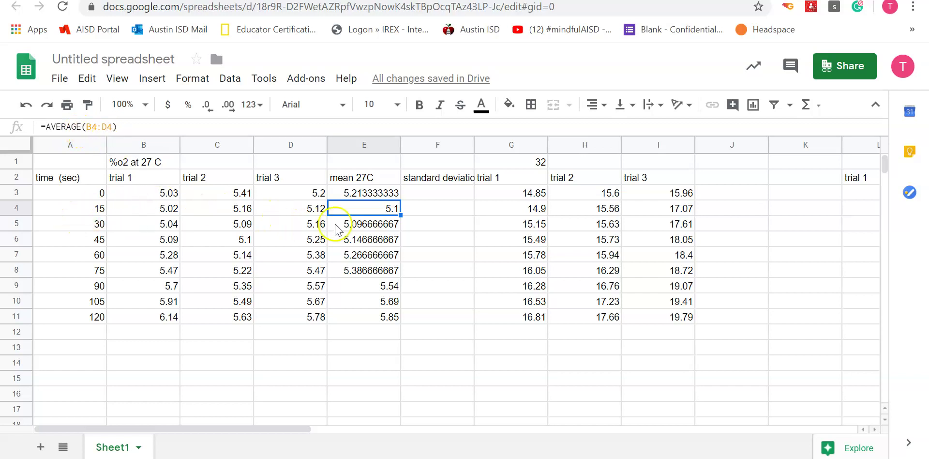
left_click(376, 224)
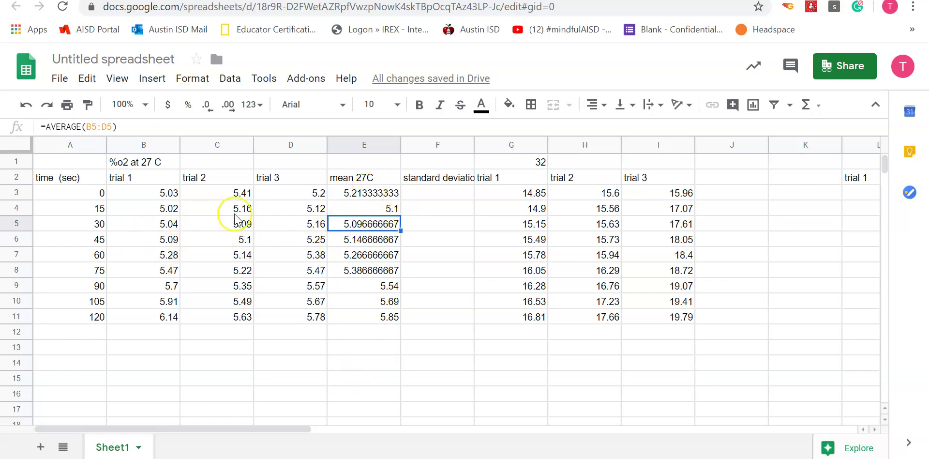
Step: Calculate the standard deviation of the 27C trials at 0 seconds in cell F3 with STDEV over B3:D3
left_click(462, 194)
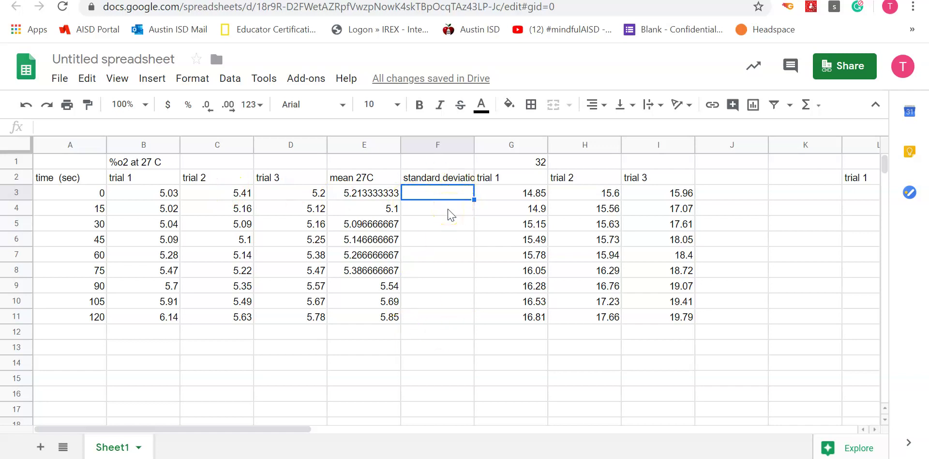
type("=st")
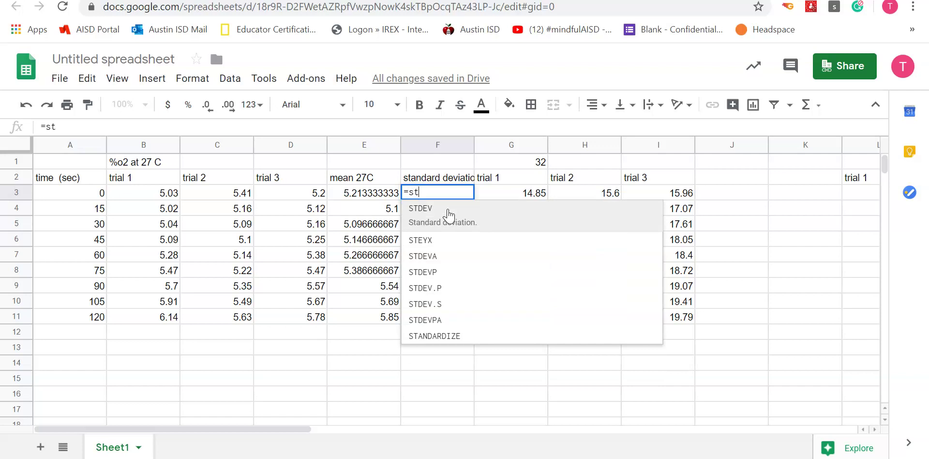
left_click(449, 213)
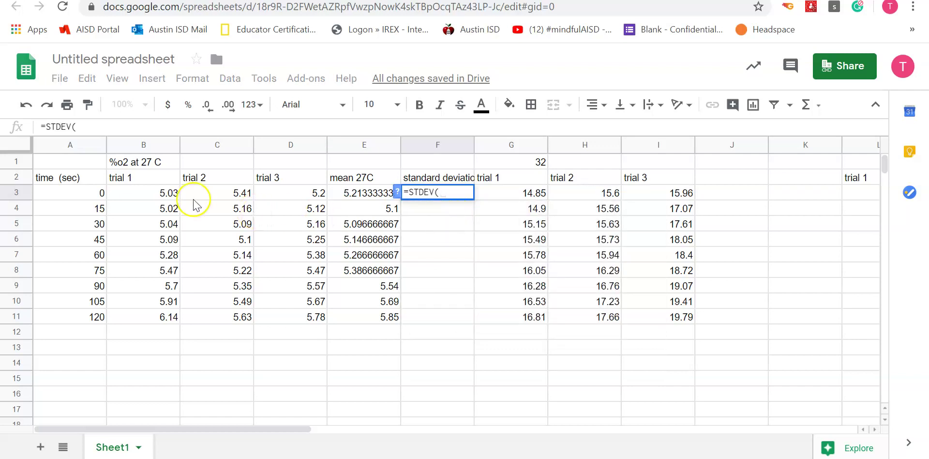
left_click(140, 193)
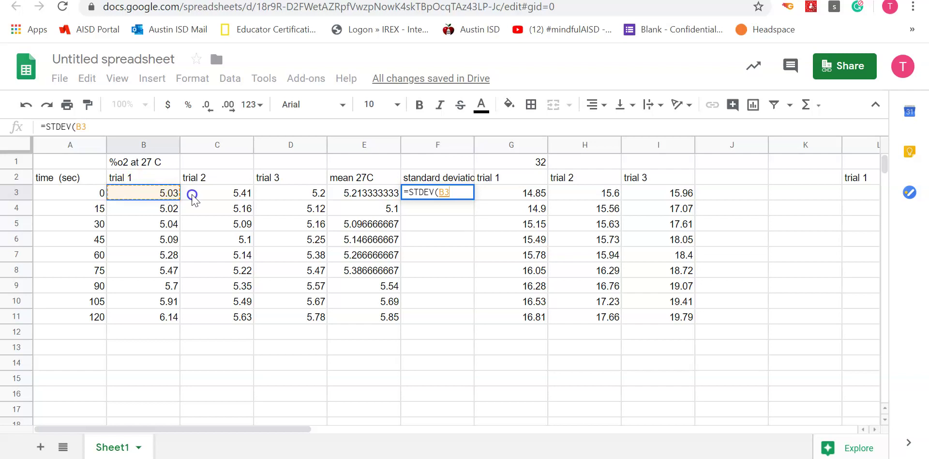
left_click_drag(193, 196, 292, 196)
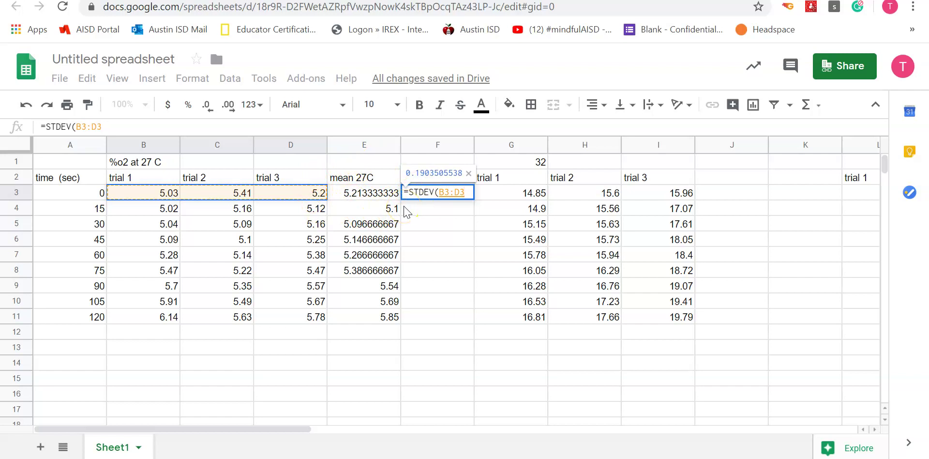
key("Return")
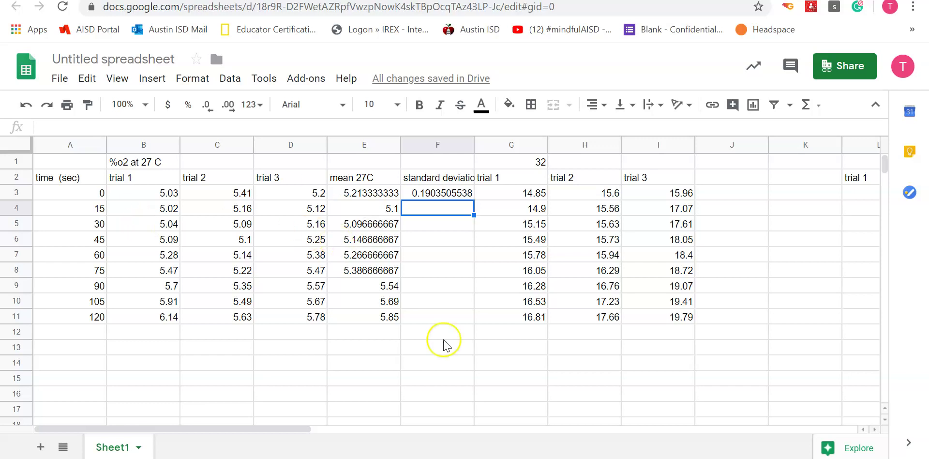
Step: Fill the STDEV formula from F3 down through F11
right_click(452, 194)
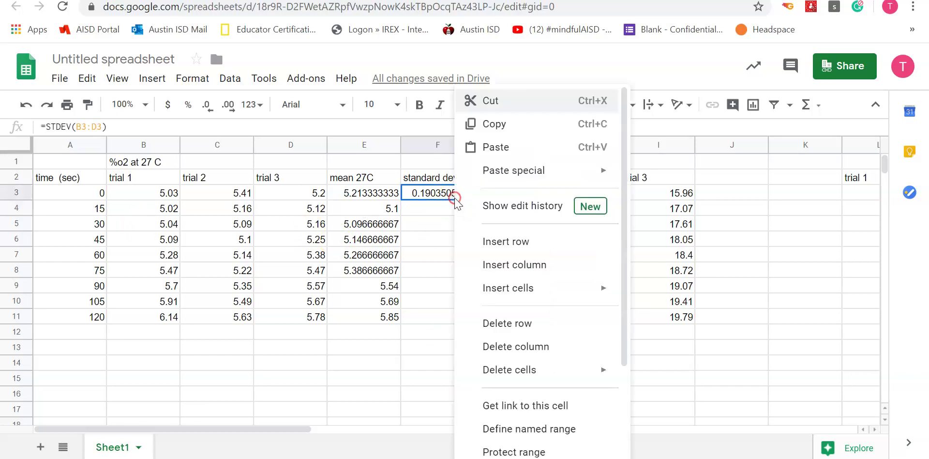
left_click(427, 261)
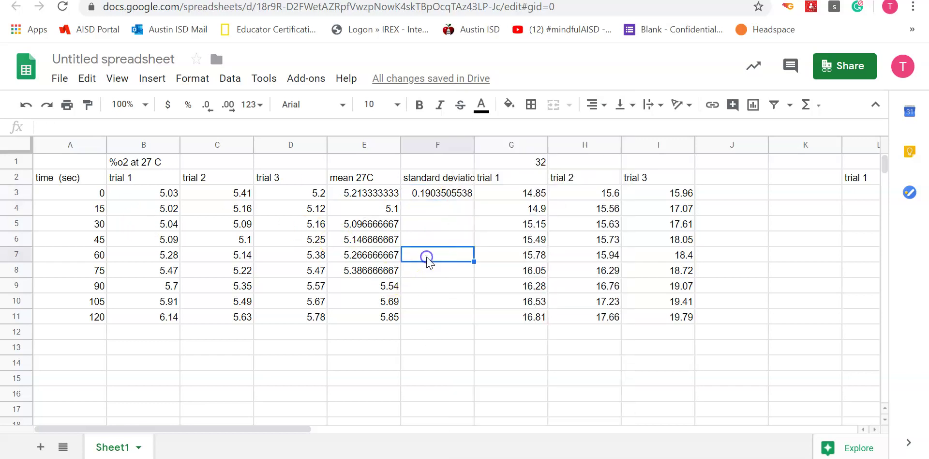
left_click(434, 195)
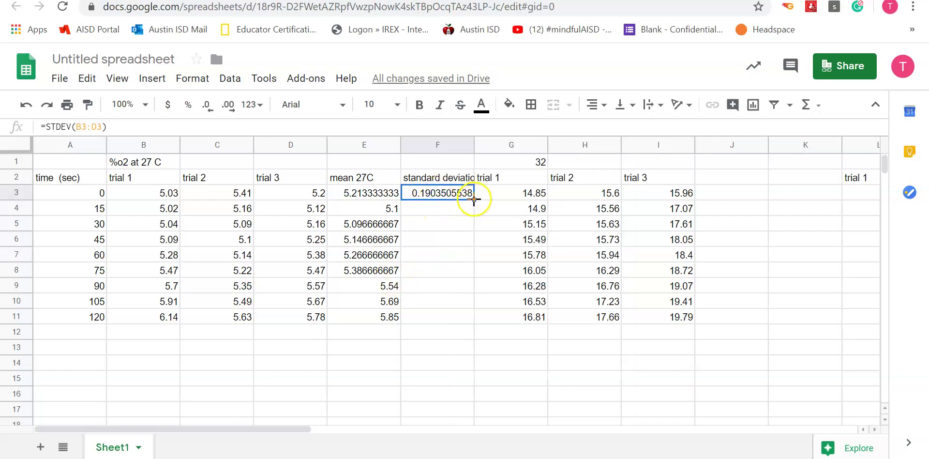
left_click_drag(474, 199, 468, 317)
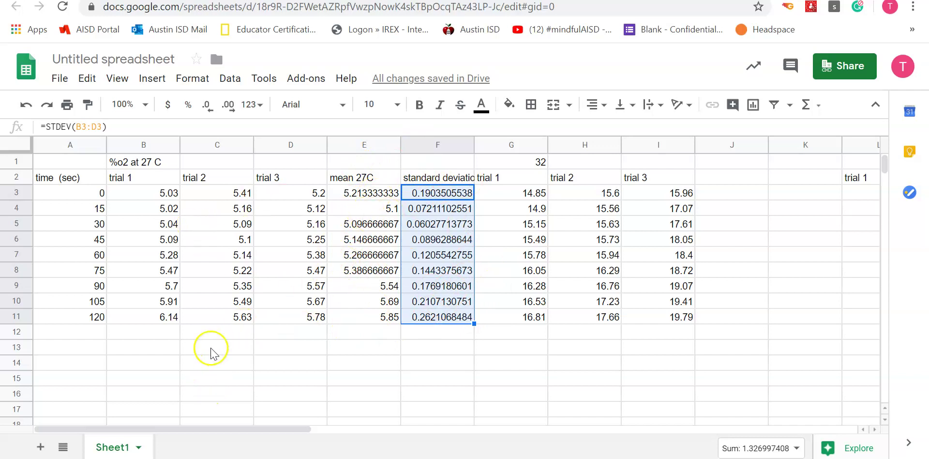
Step: Apply the custom number format 0.00 to all data cells in rows 3 to 11 from column B through the 42 C trials
right_click(123, 194)
left_click(426, 410)
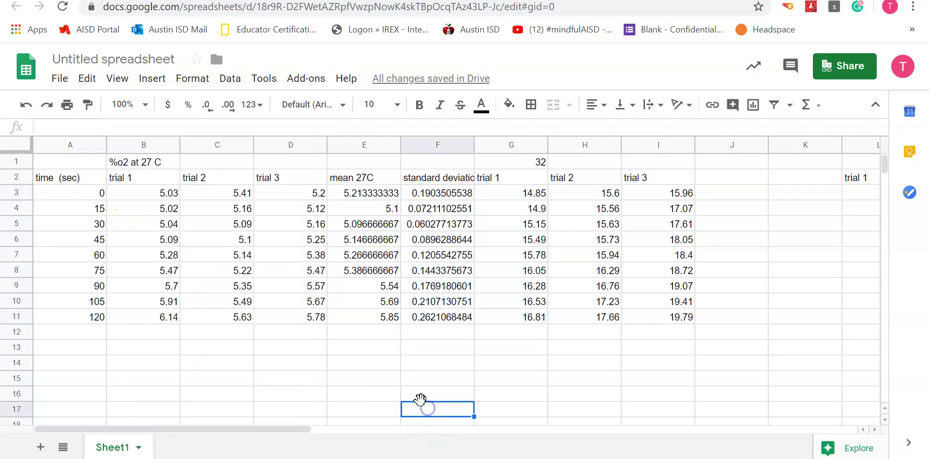
left_click_drag(158, 196, 876, 316)
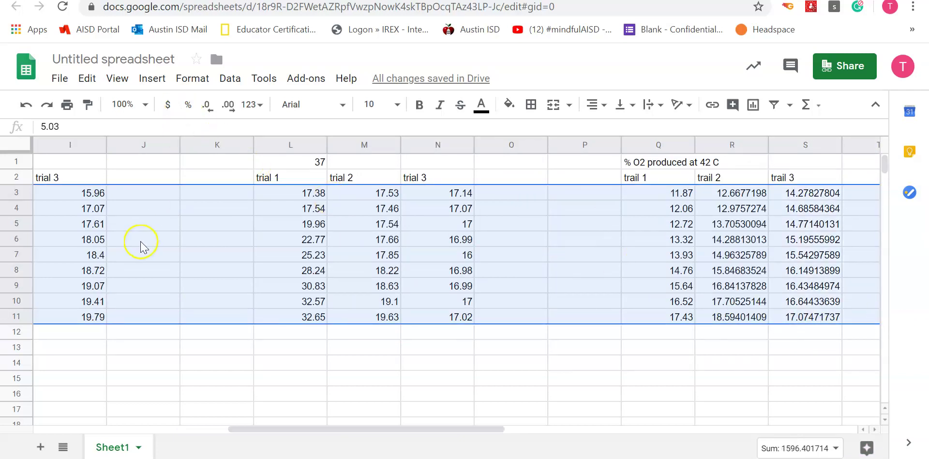
left_click(208, 83)
mouse_move(219, 143)
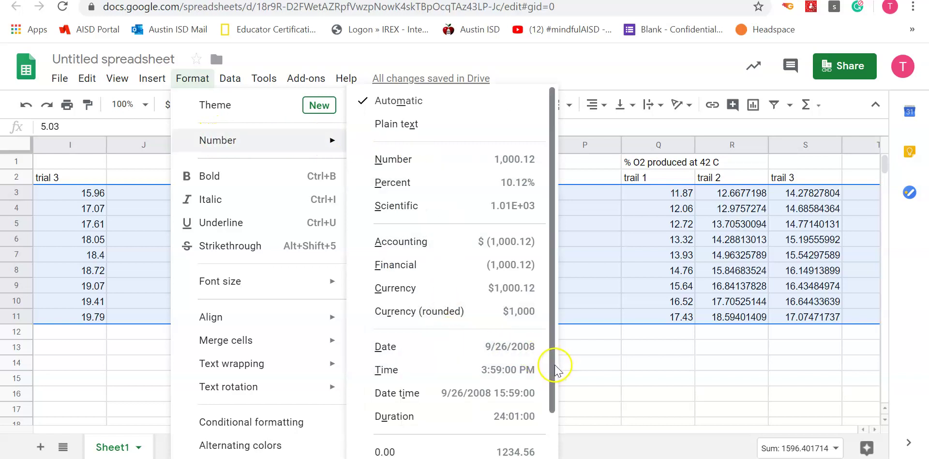
left_click_drag(551, 367, 550, 441)
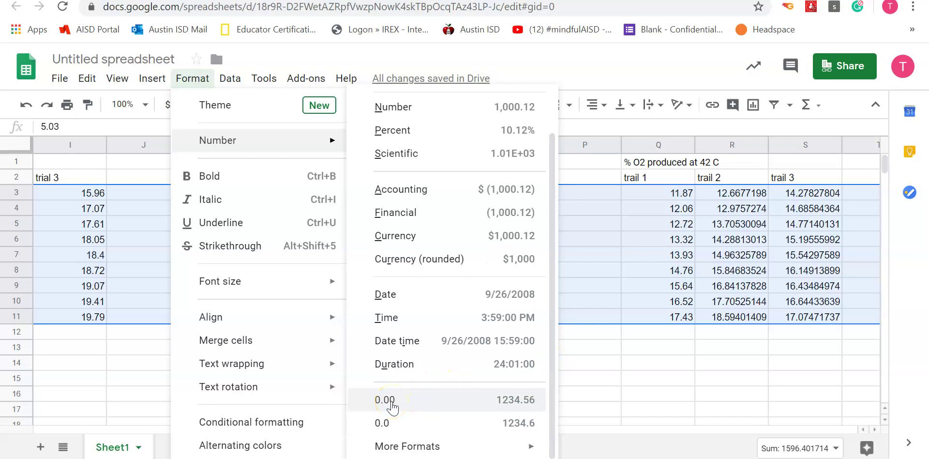
left_click(415, 448)
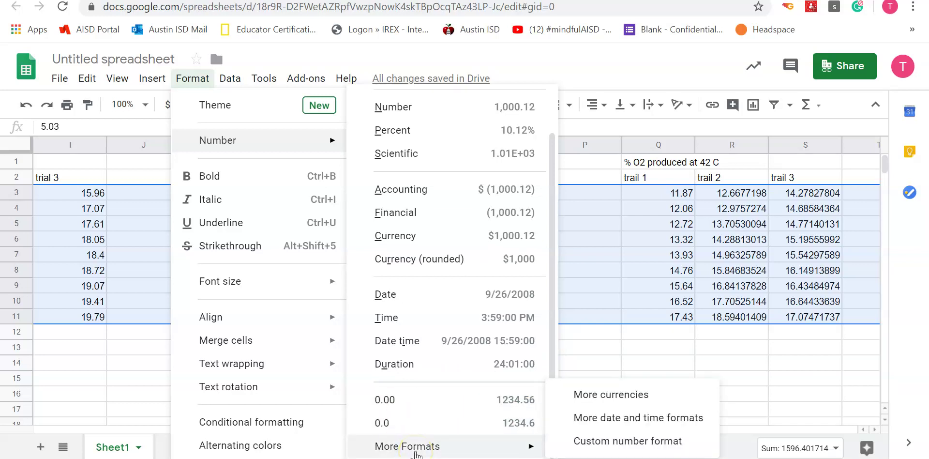
left_click(619, 446)
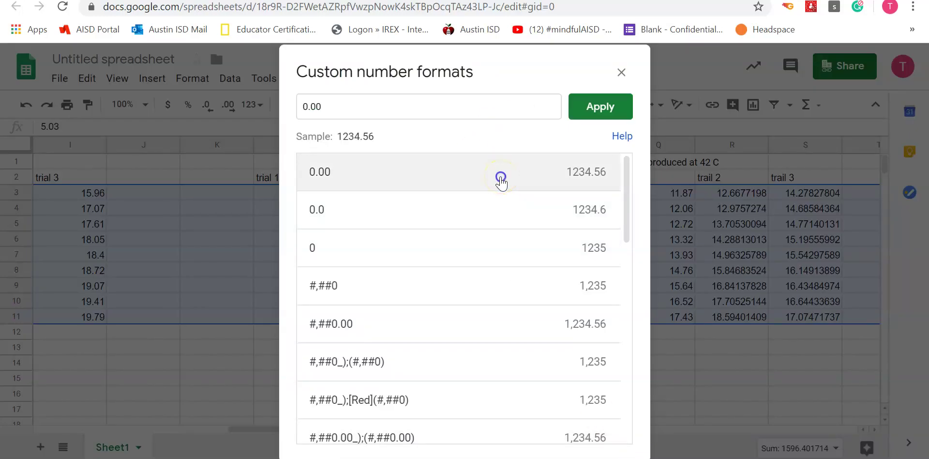
left_click(588, 116)
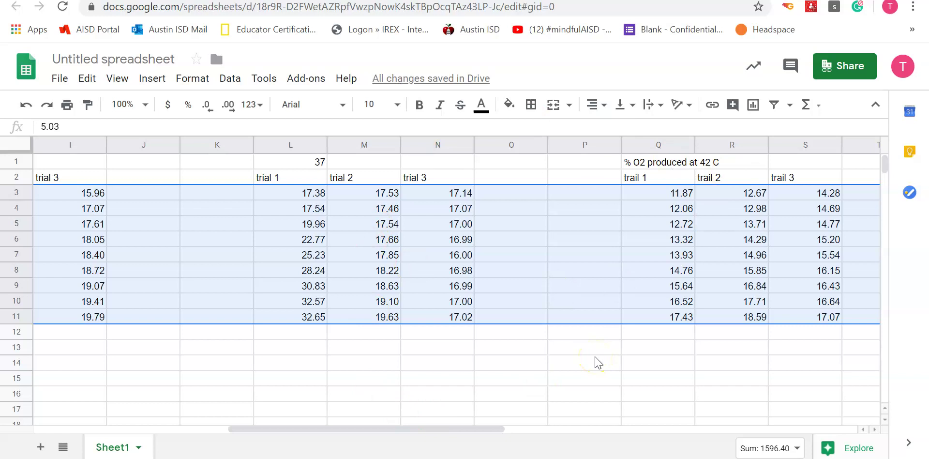
Step: Enter the headings "mean 32C" in cell J2 and "Standard Deviation" in cell K2
scroll(422, 361, "left", 5)
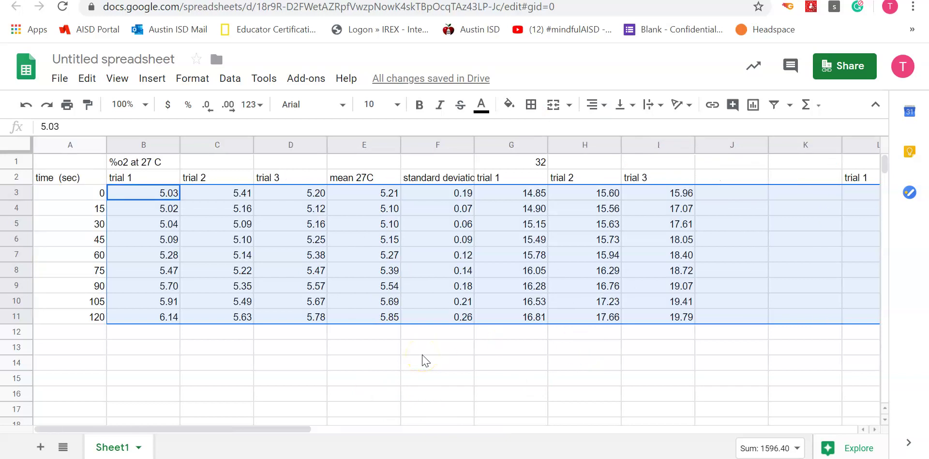
left_click(731, 179)
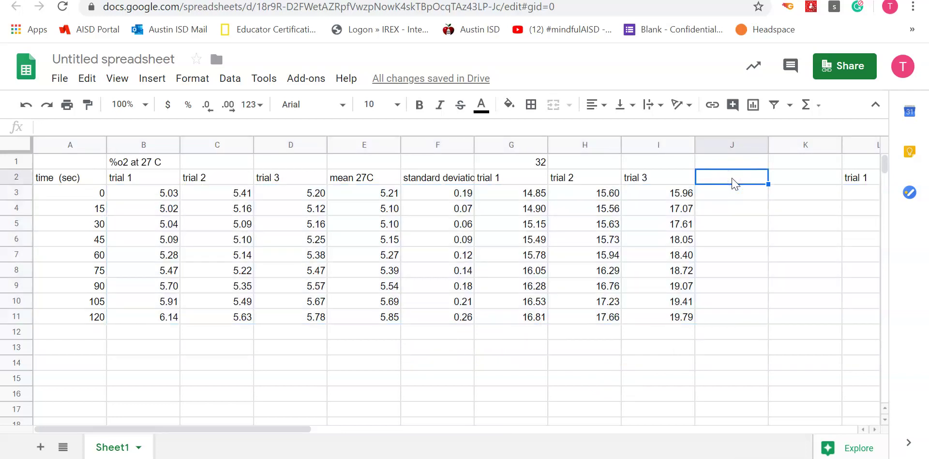
type("mean 32C")
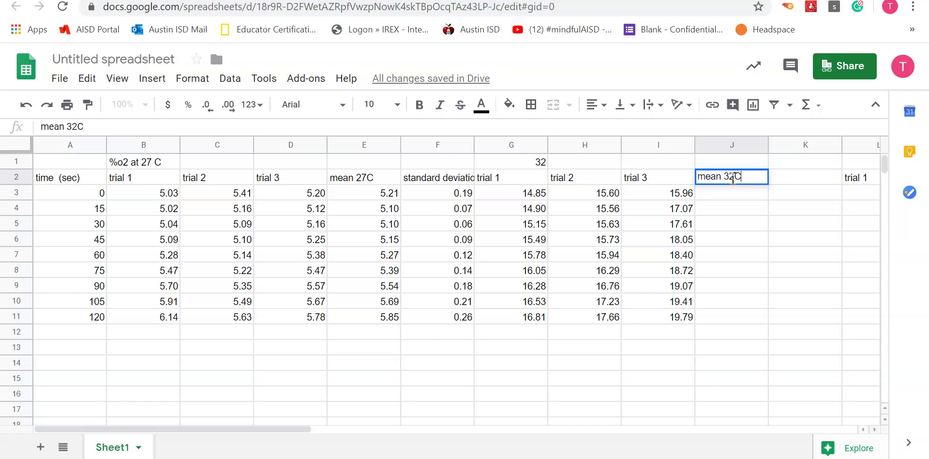
key("Tab")
type("Standard Deviation")
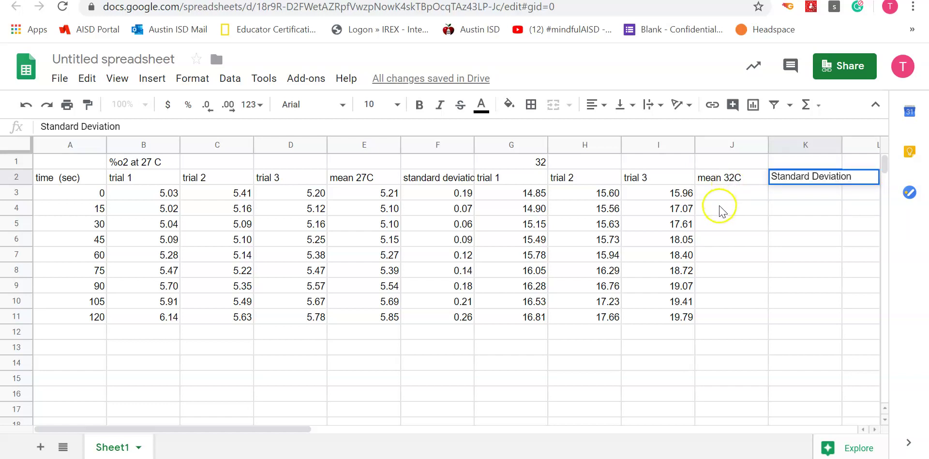
Step: Calculate the mean of the 32C trials in cell J3 with AVERAGE over G3:I3 and fill the formula down through J11
left_click(719, 195)
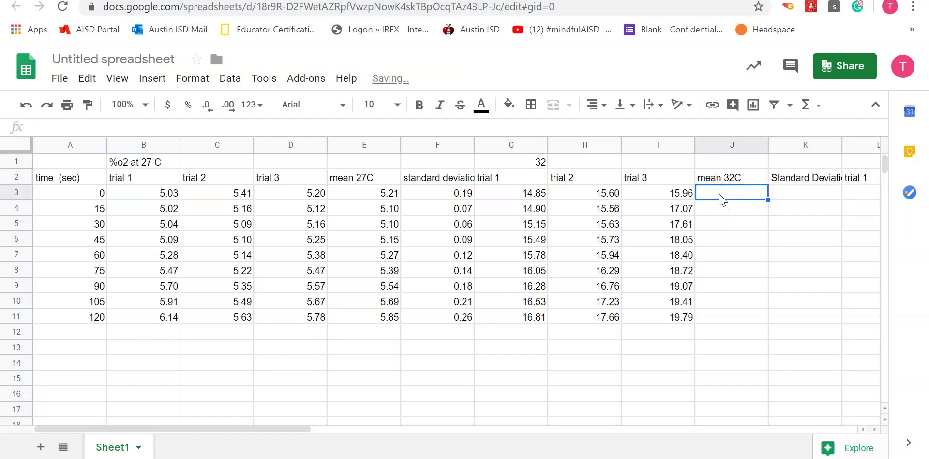
type("=ave")
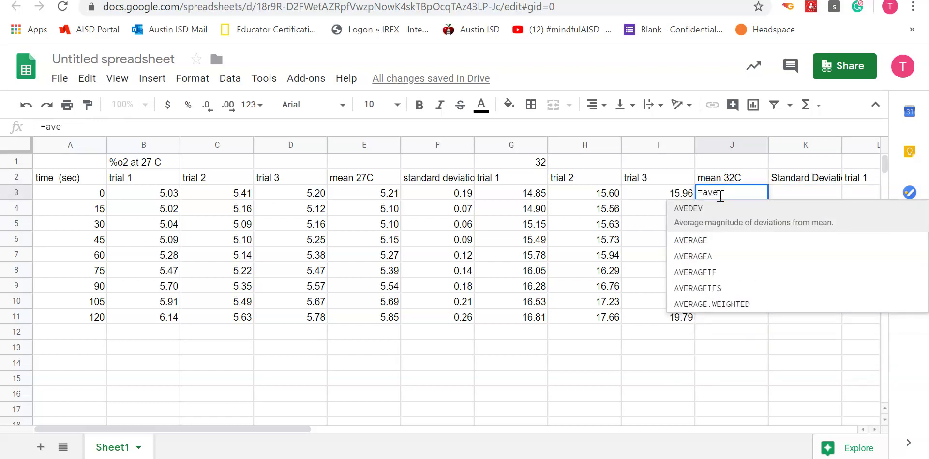
left_click(721, 245)
left_click_drag(489, 193, 644, 197)
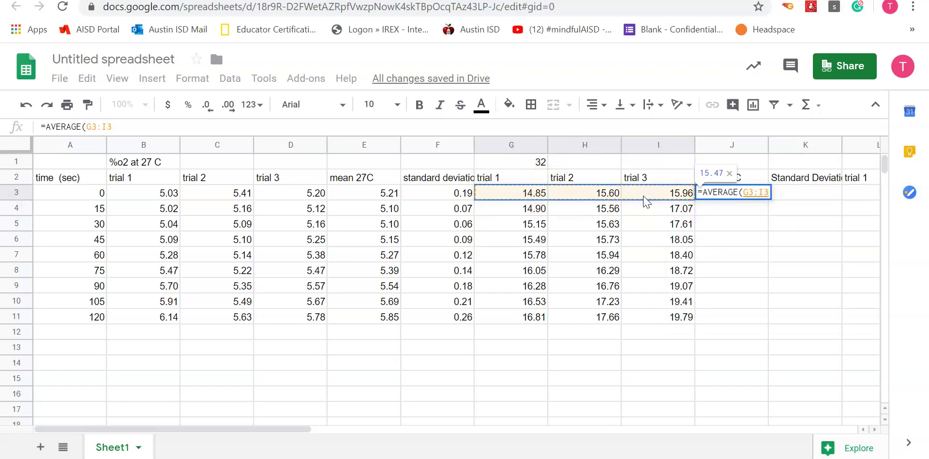
key("Return")
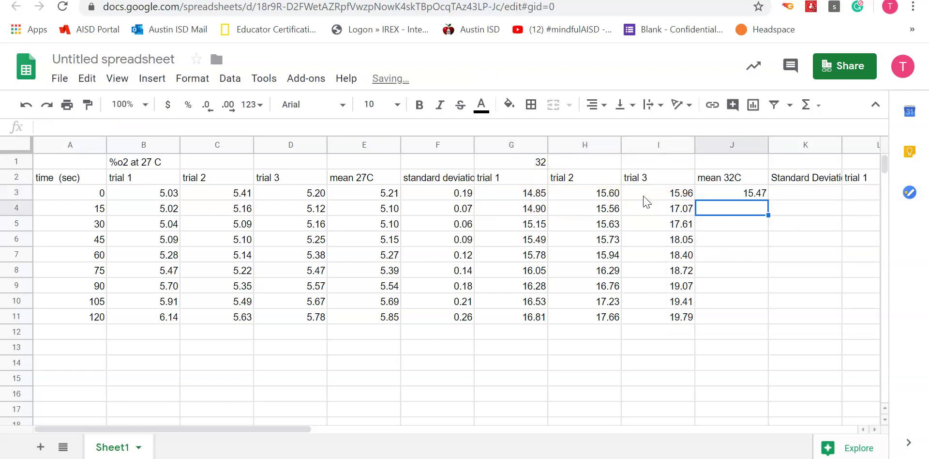
left_click(735, 194)
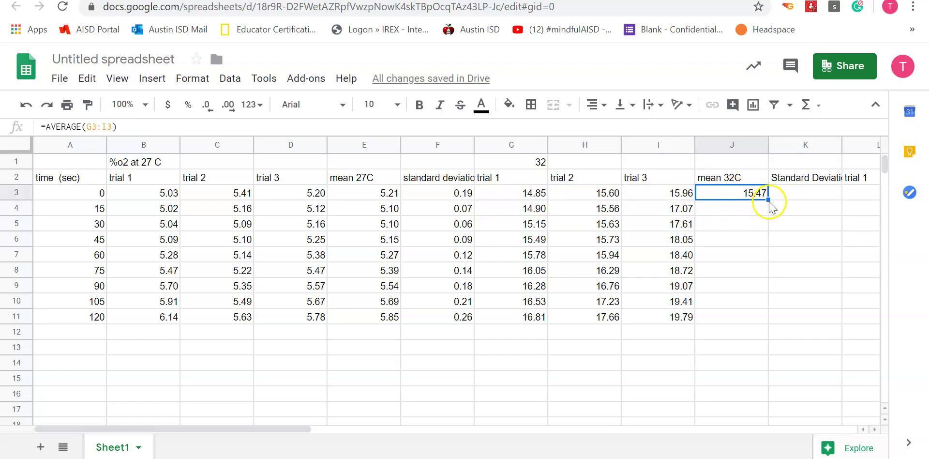
left_click_drag(768, 198, 756, 314)
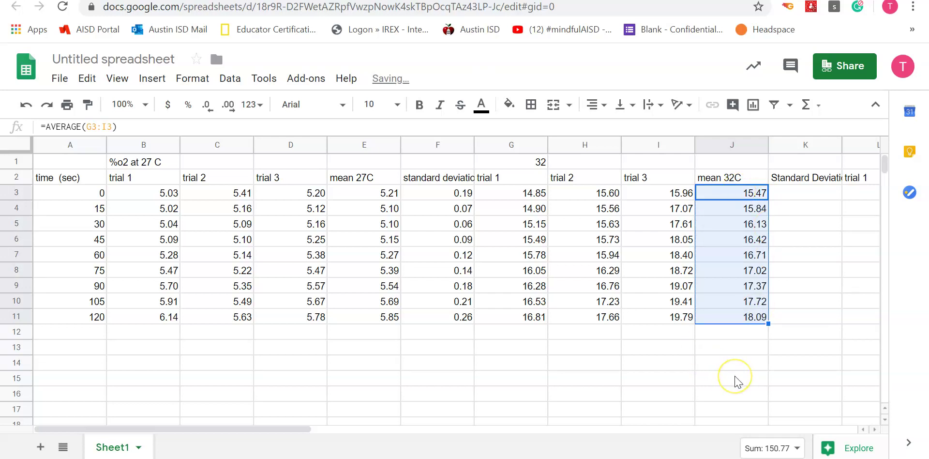
Step: Calculate the standard deviation of the 32C trials in cell K3 with STDEV over G3:I3 and fill the formula down through K11
left_click(801, 193)
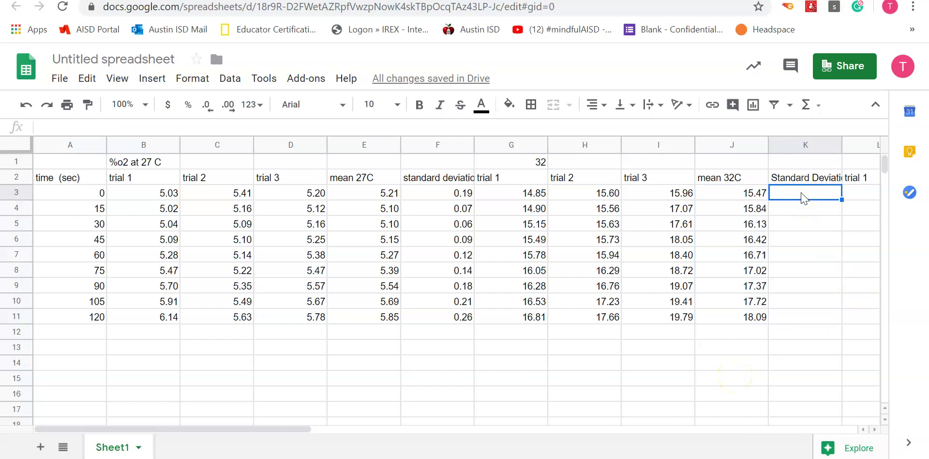
left_click(155, 81)
mouse_move(216, 393)
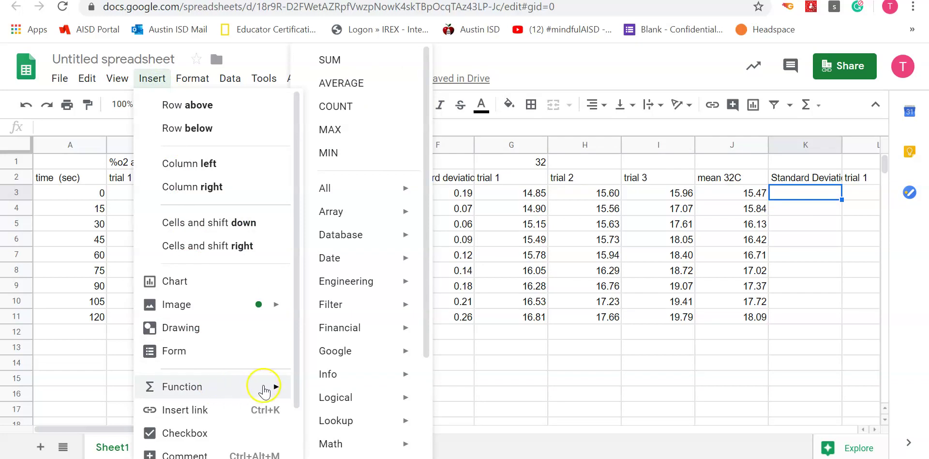
left_click(435, 356)
left_click_drag(436, 356, 439, 455)
left_click(385, 371)
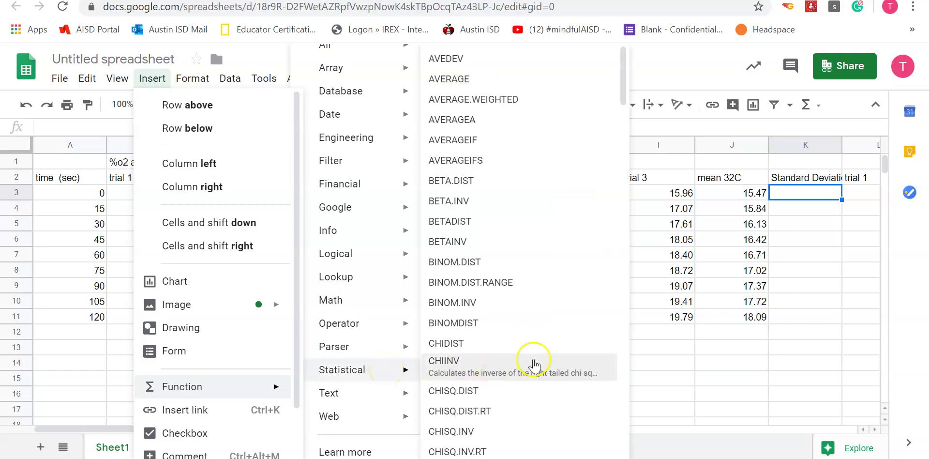
scroll(535, 362, "down", 15)
scroll(534, 366, "down", 16)
scroll(534, 366, "down", 16)
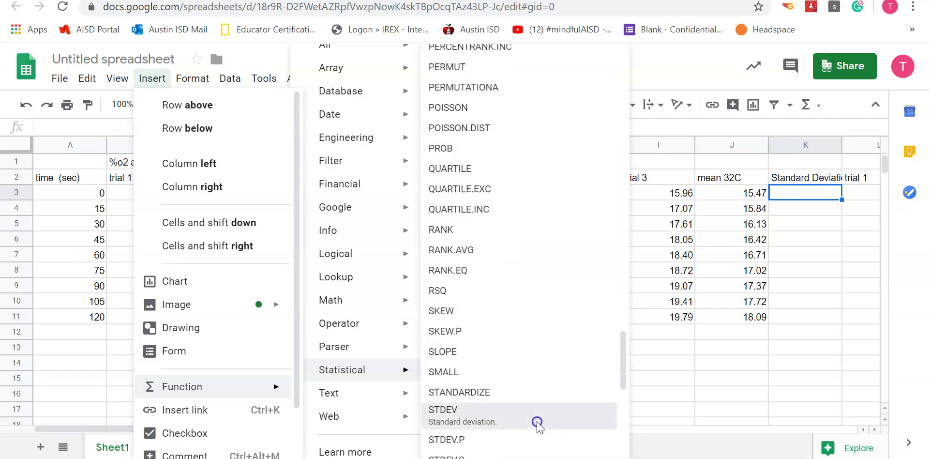
left_click(537, 426)
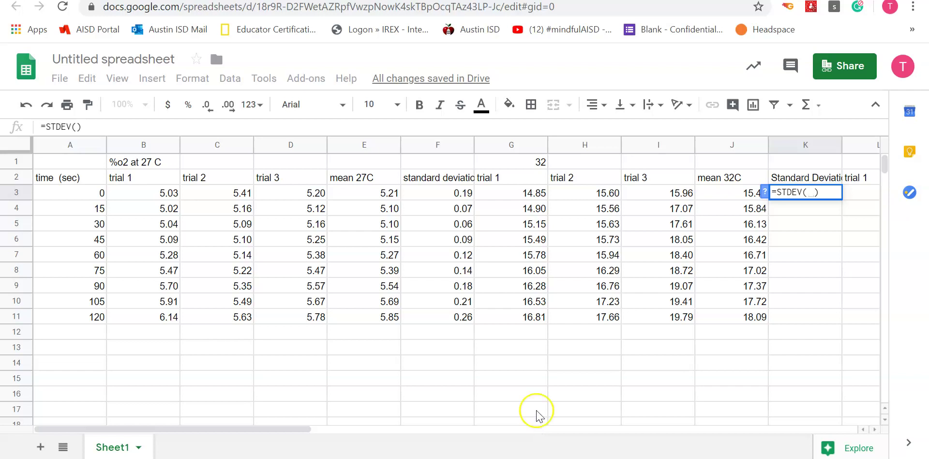
left_click_drag(509, 198, 660, 201)
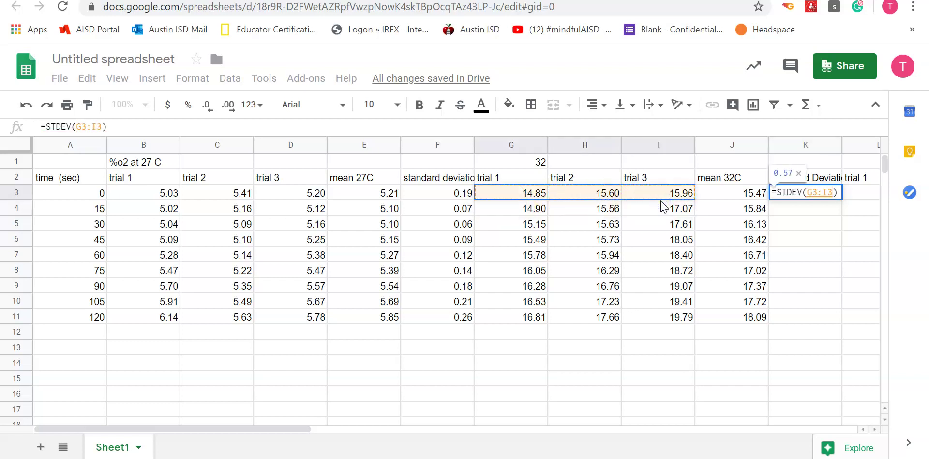
key("Return")
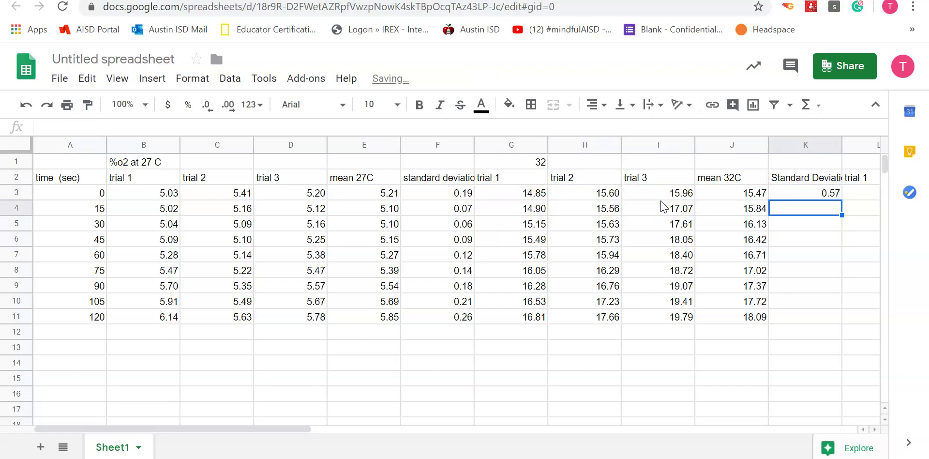
left_click(818, 195)
left_click_drag(842, 199, 841, 316)
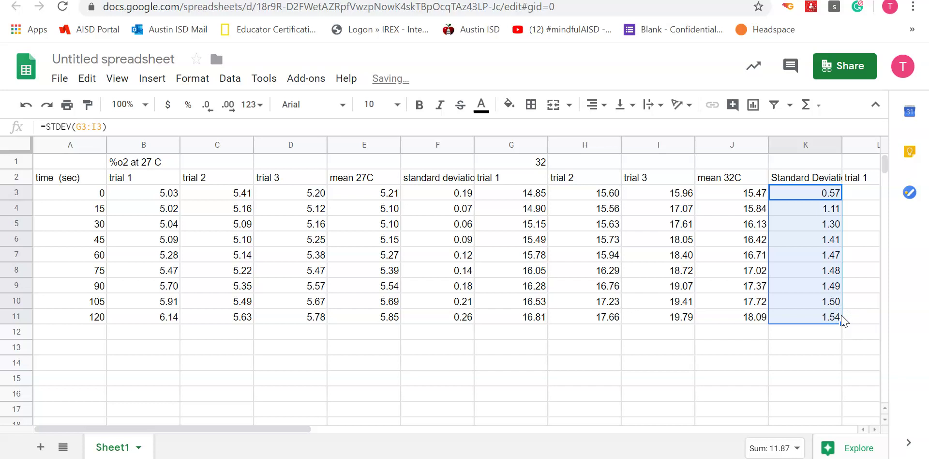